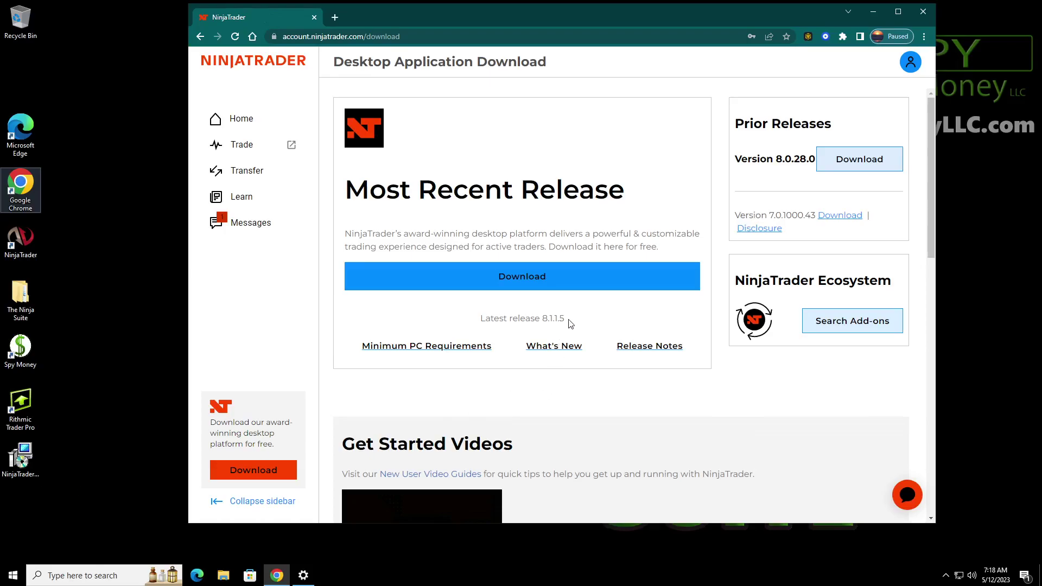
Note the latest release, 8.1.1.5, and download NinjaTrader.Install.msi from the Most Recent Release section.
drag(543, 319, 564, 328)
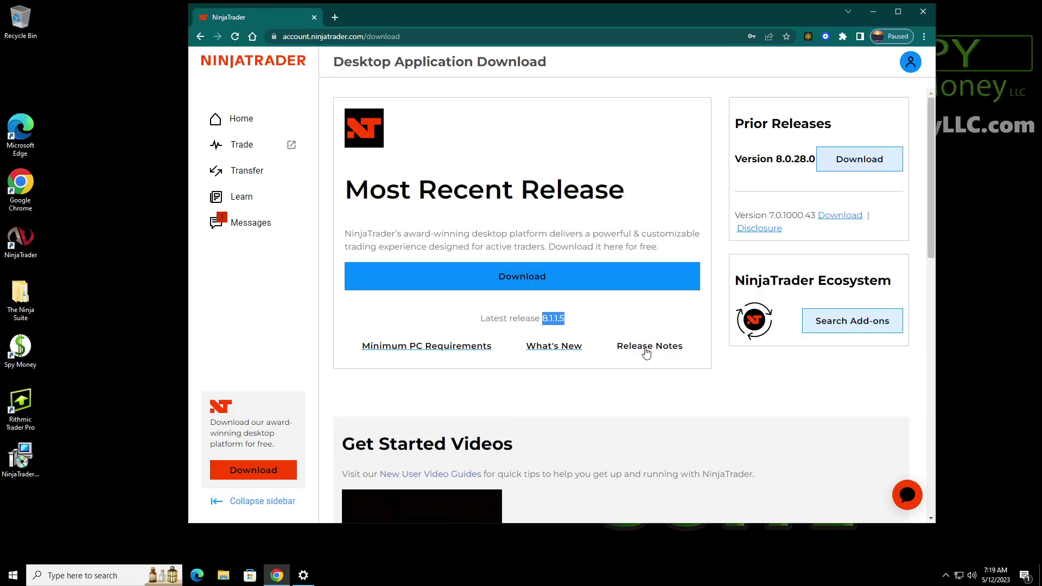
click(539, 278)
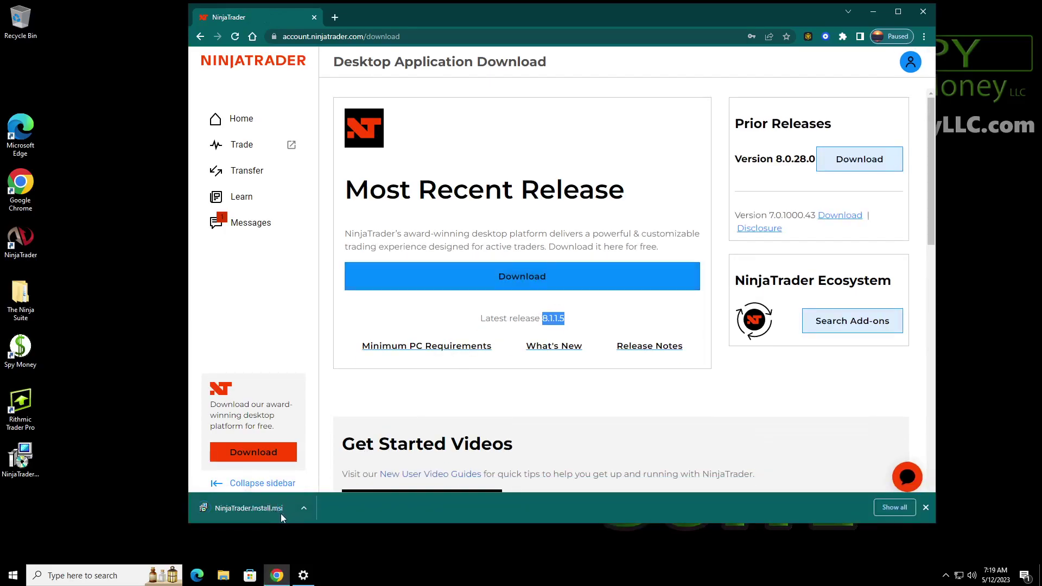
With Chrome minimized, open Documents\NinjaTrader 8 in File Explorer.
click(874, 15)
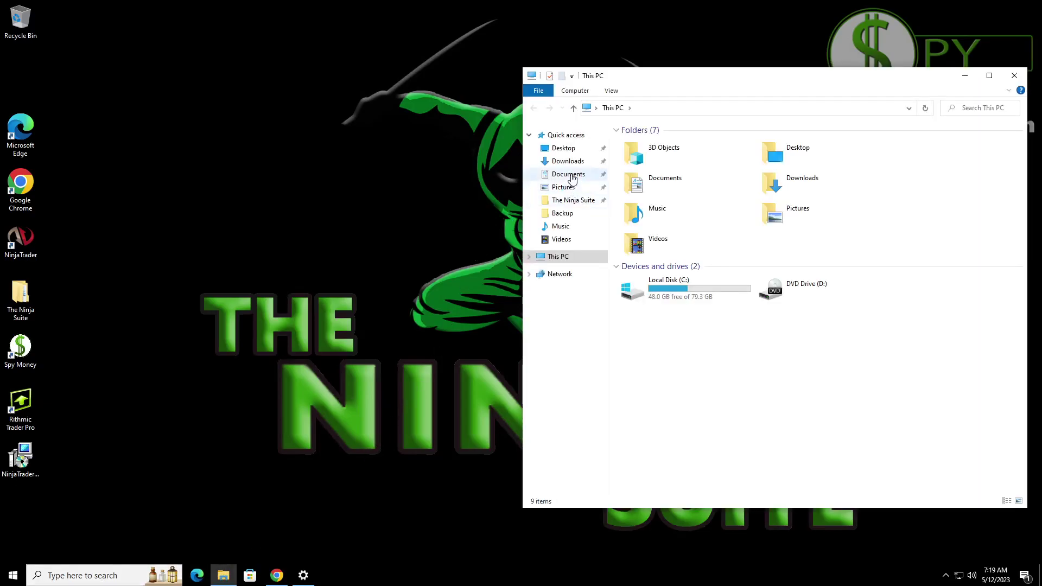
click(568, 174)
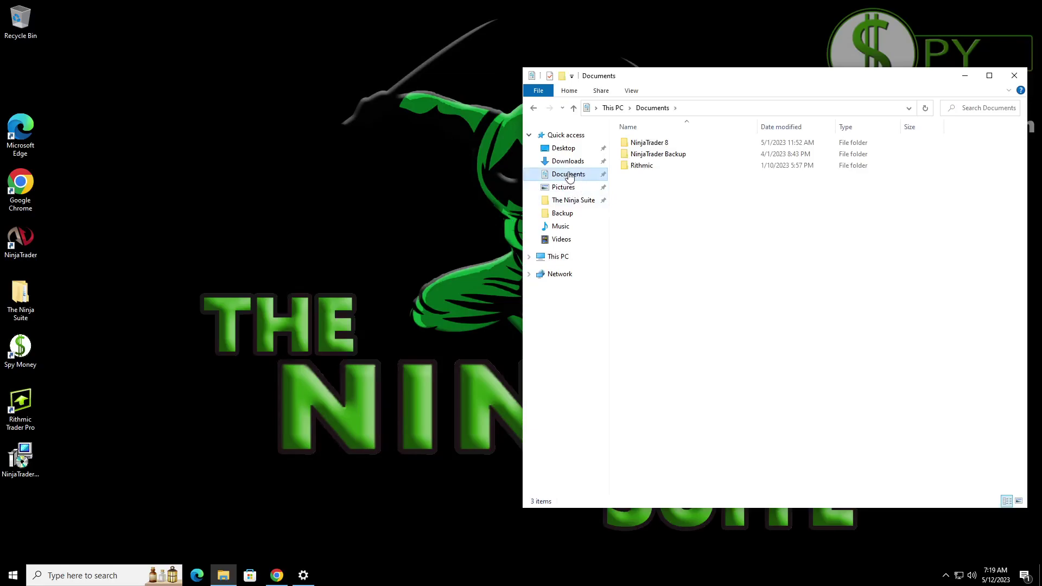
click(646, 145)
double_click(647, 145)
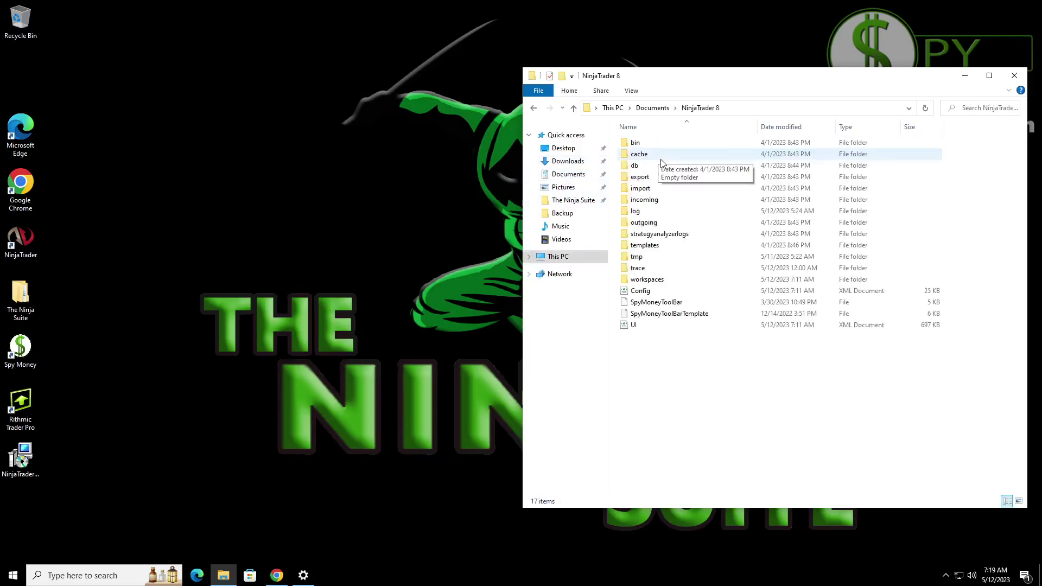
Move workspaces, templates, SpyMoneyToolBar, SpyMoneyToolBarTemplate and UI to the desktop, then check templates.
click(625, 283)
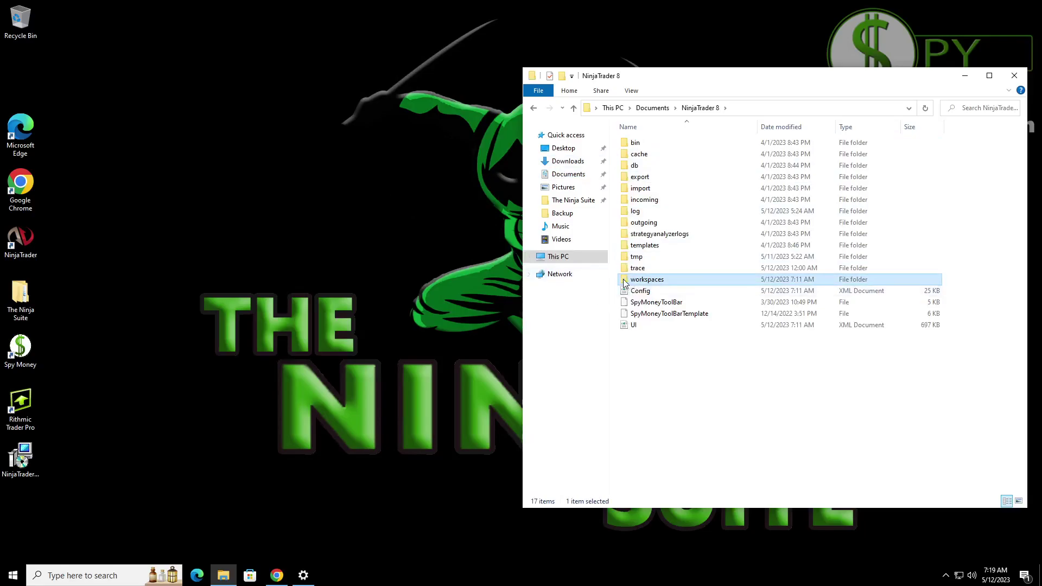
drag(630, 284, 299, 206)
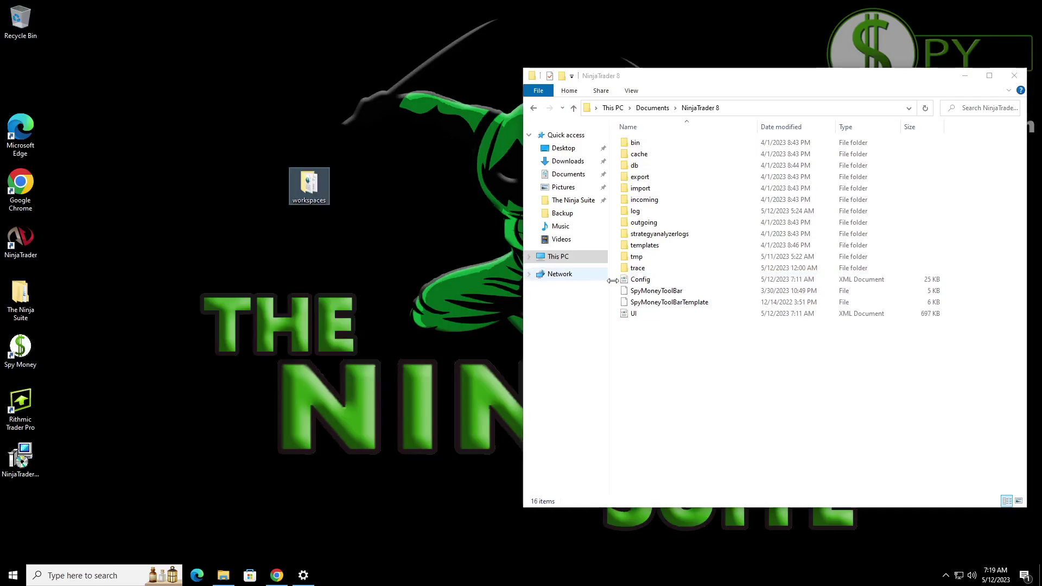
drag(645, 245, 310, 234)
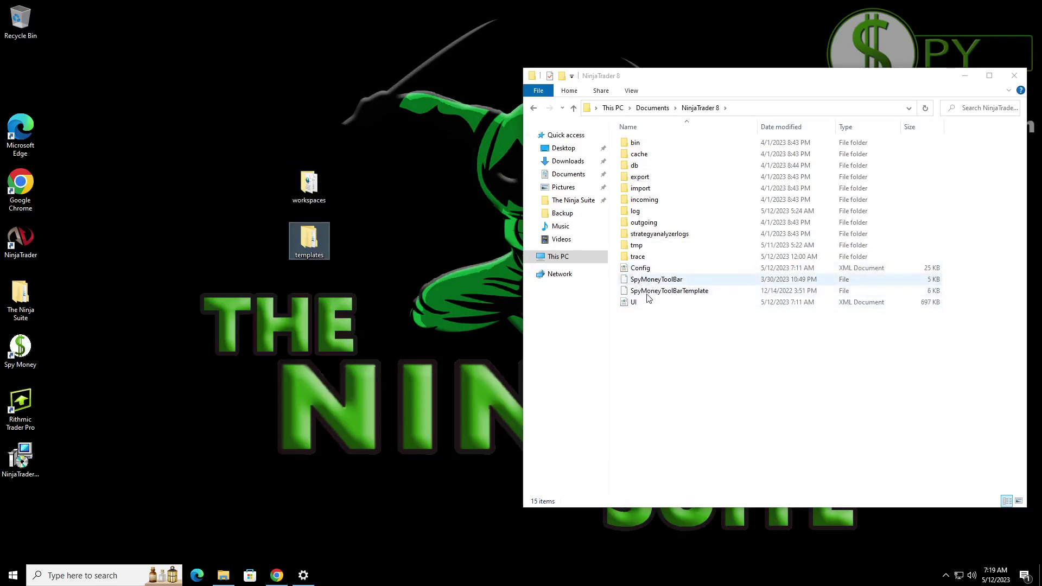
drag(633, 321, 313, 292)
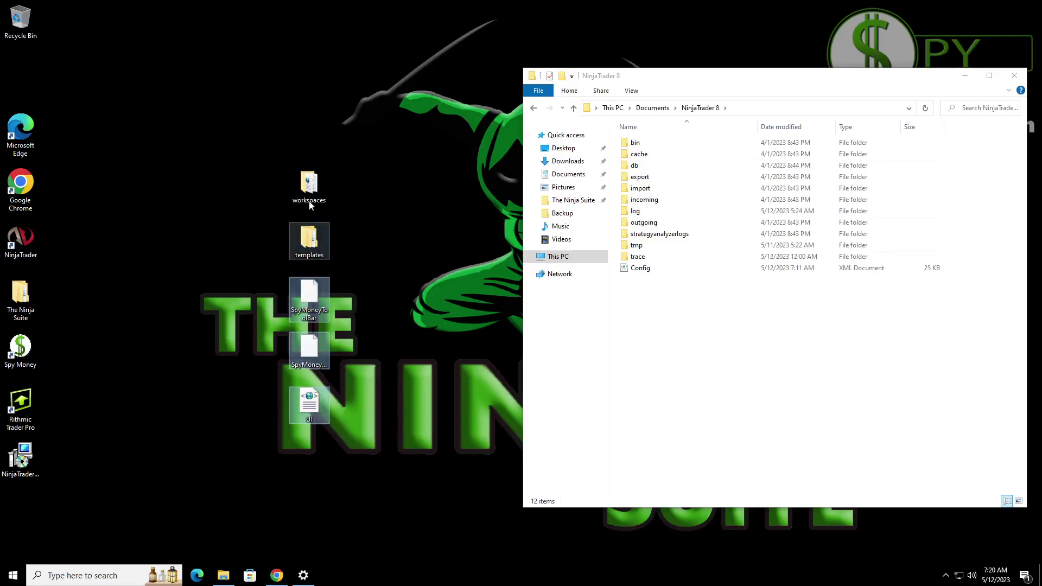
double_click(311, 244)
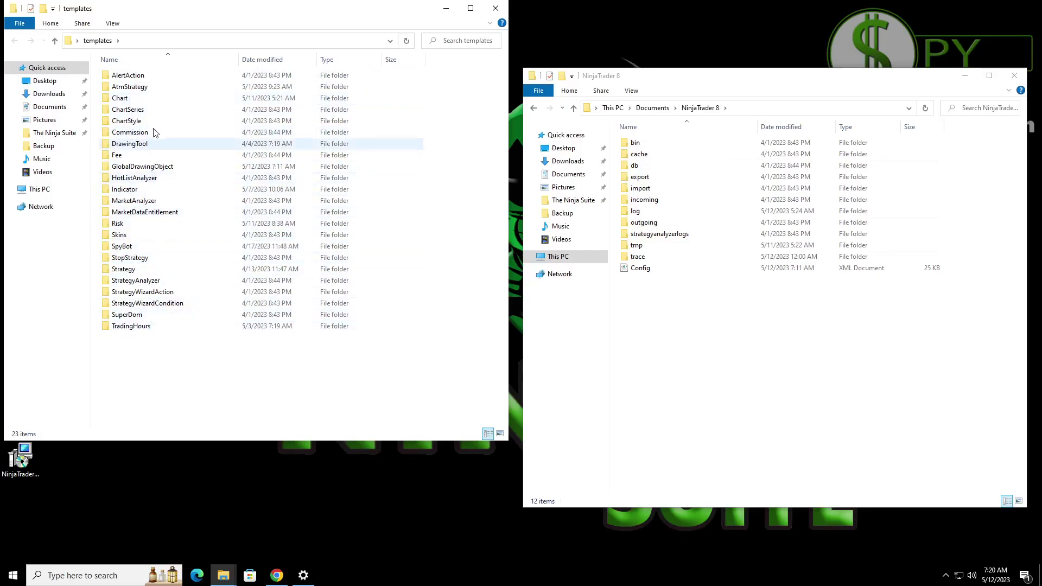
click(495, 8)
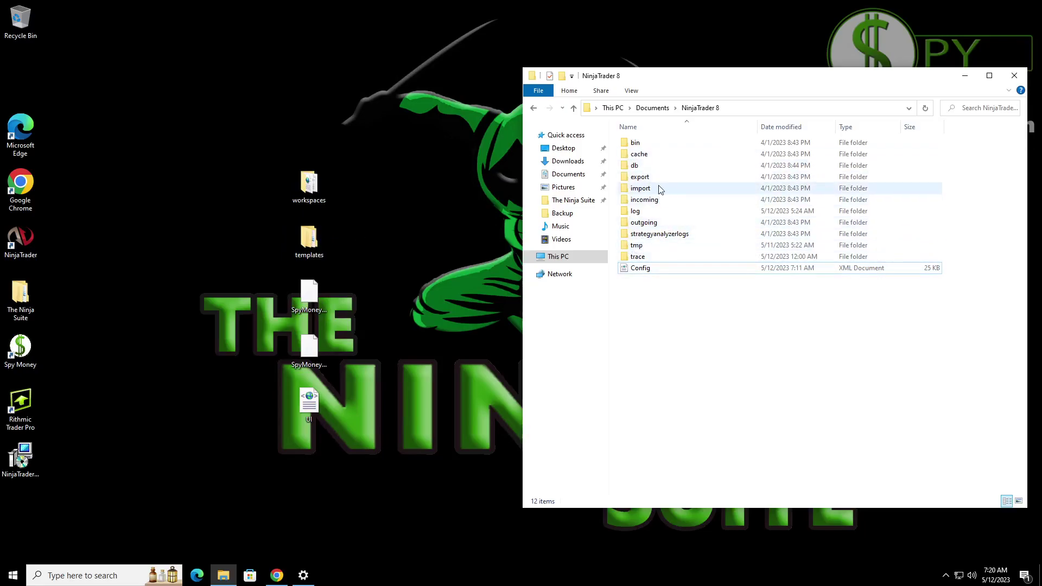
Look through db\replay and db\minute, then close File Explorer.
double_click(641, 168)
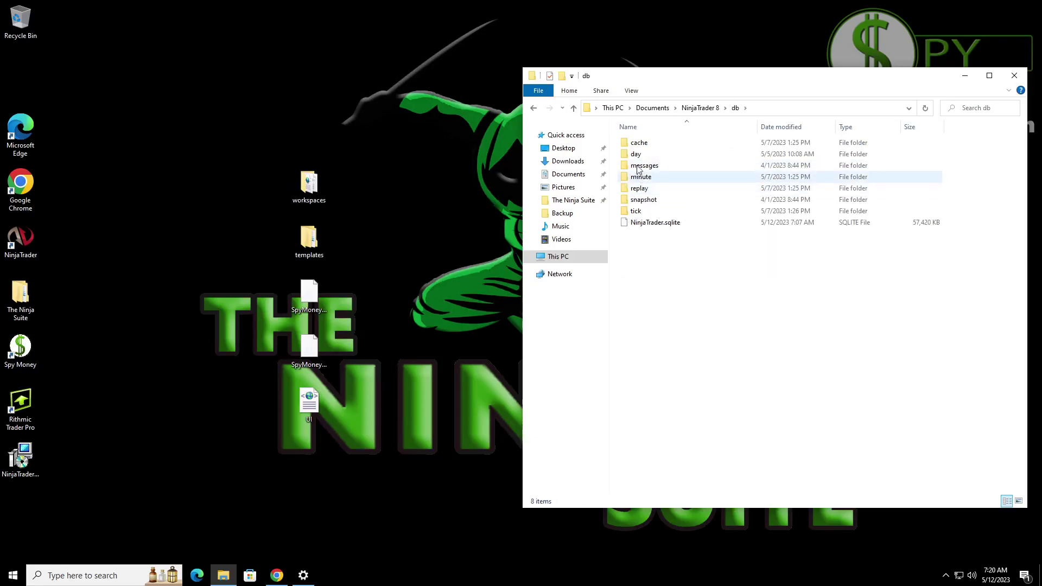
double_click(641, 190)
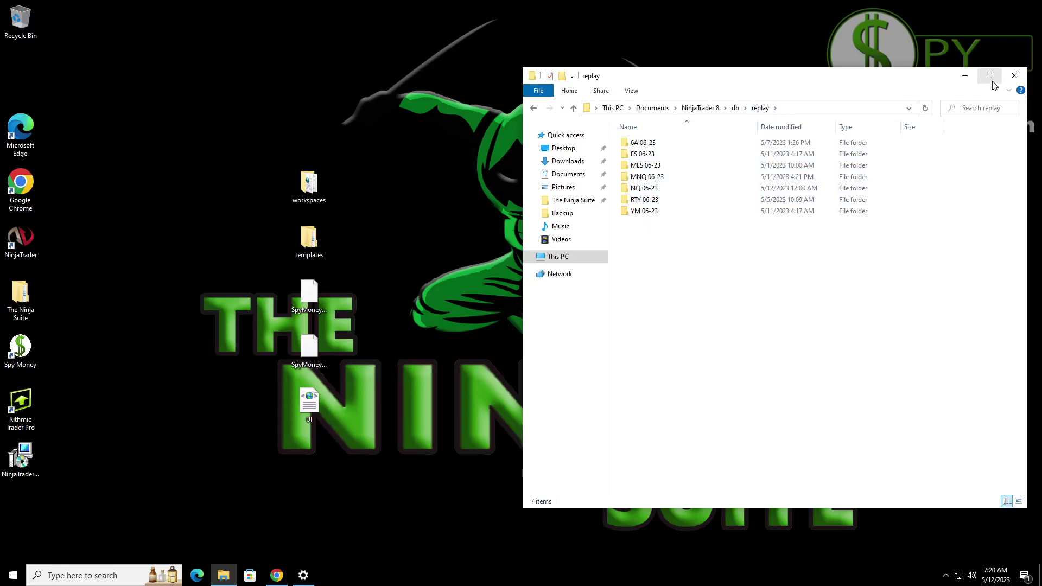
click(735, 108)
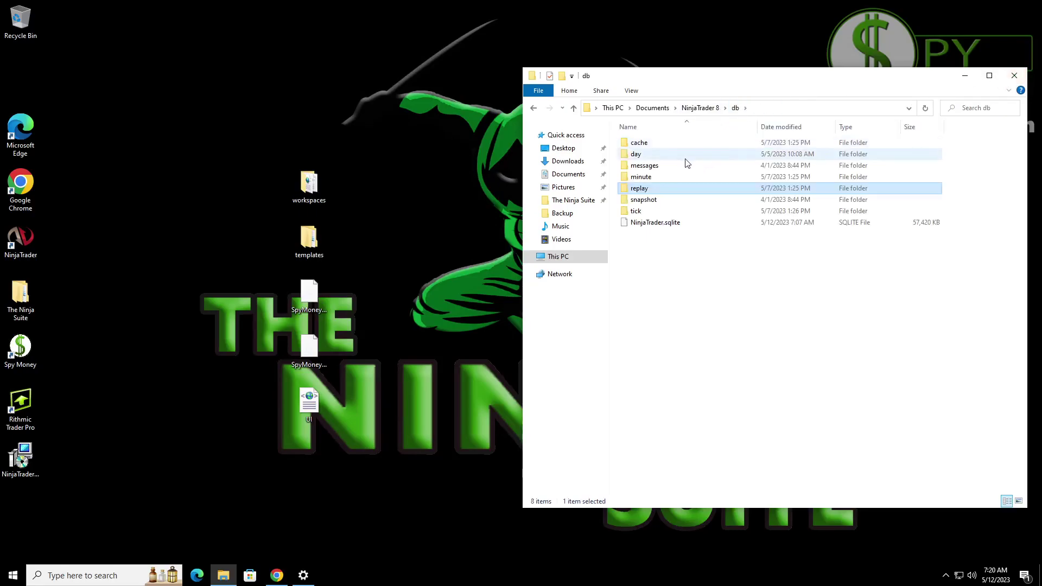
double_click(659, 177)
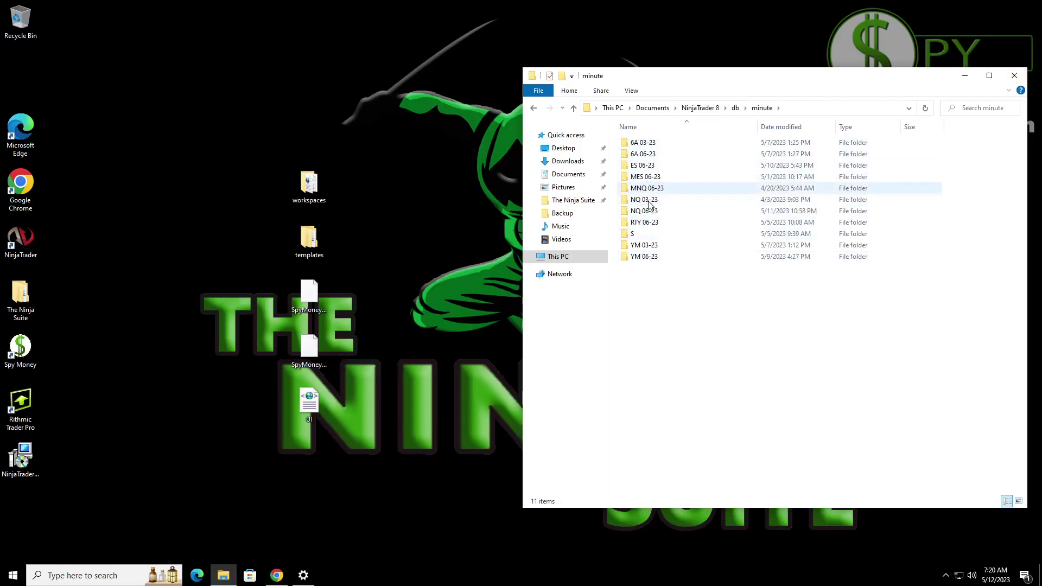
click(1014, 76)
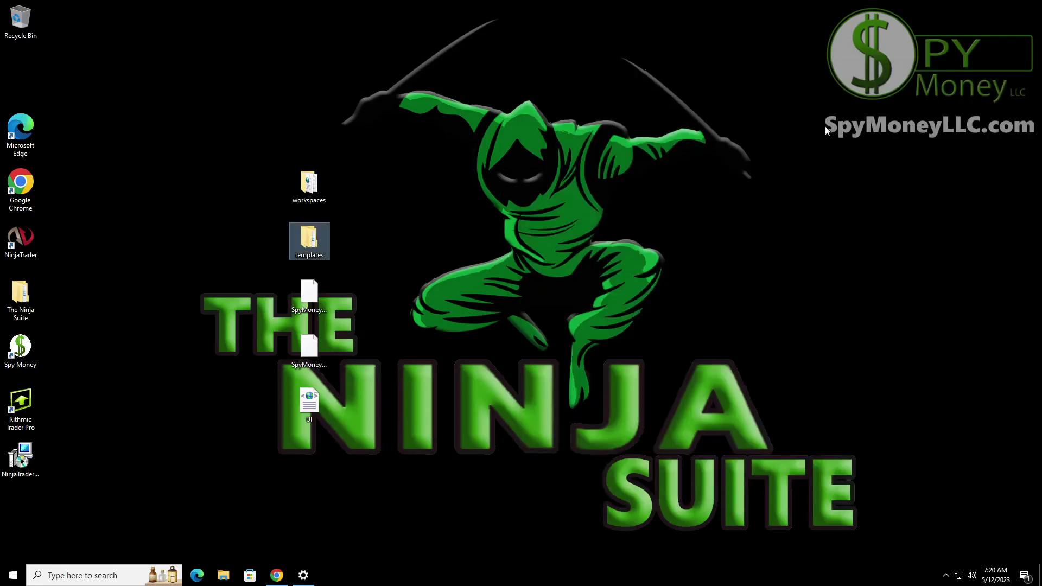
Uninstall NinjaTrader 8.0.27.1 through Add or remove programs, found by searching 'unins', then close Settings.
click(107, 574)
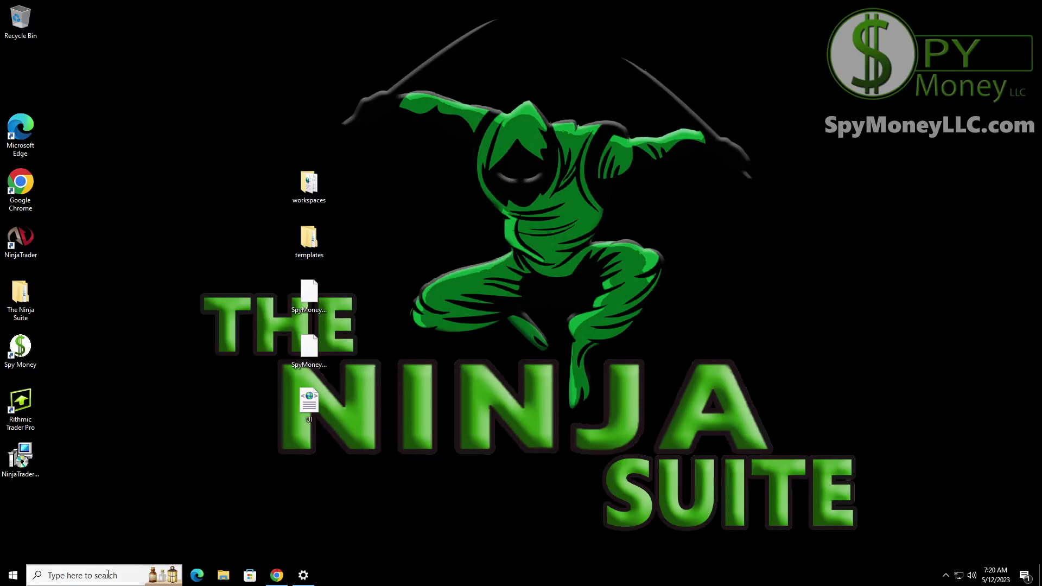
text(unins)
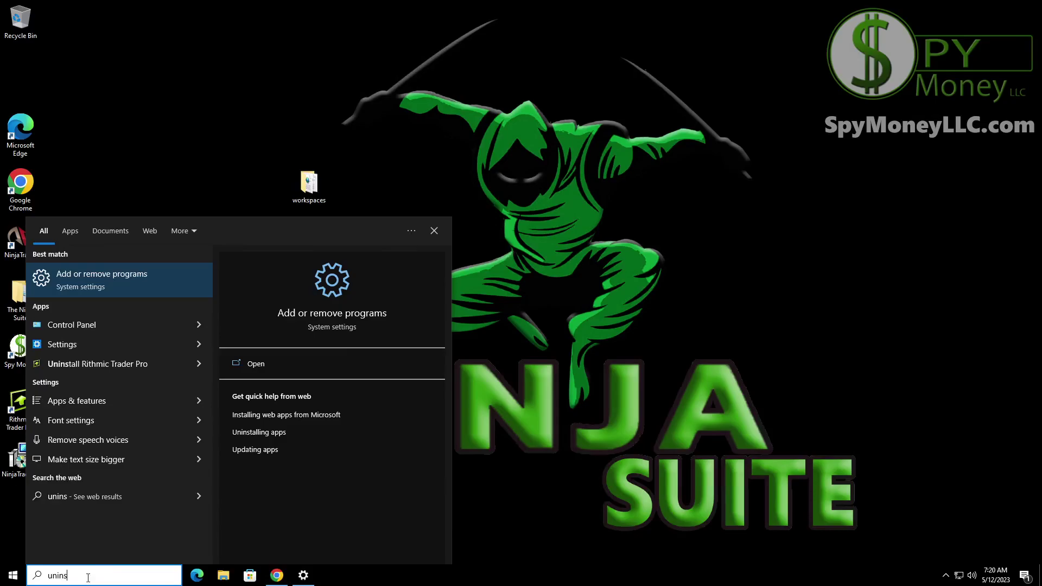
click(96, 278)
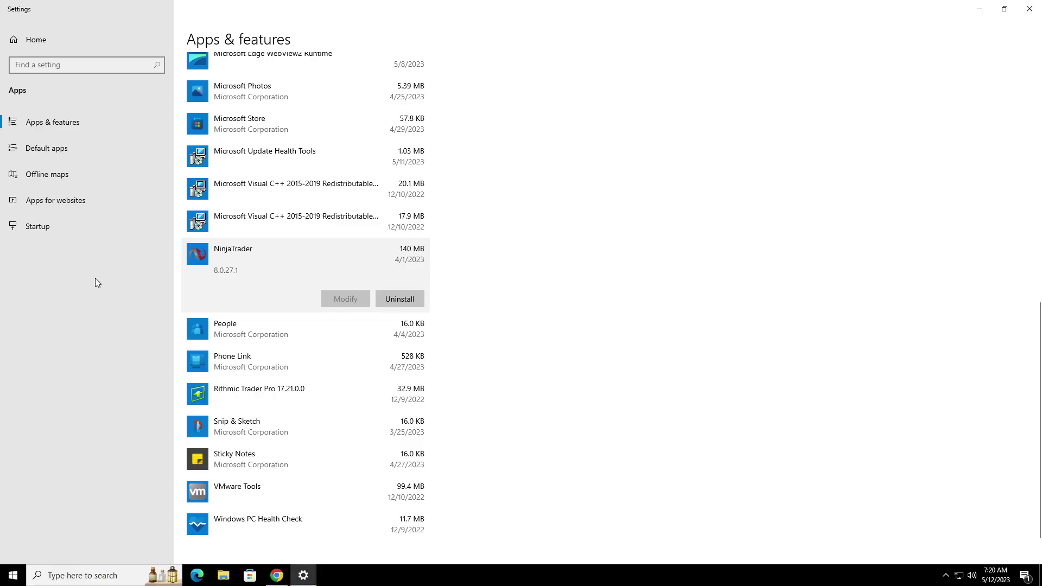
click(402, 300)
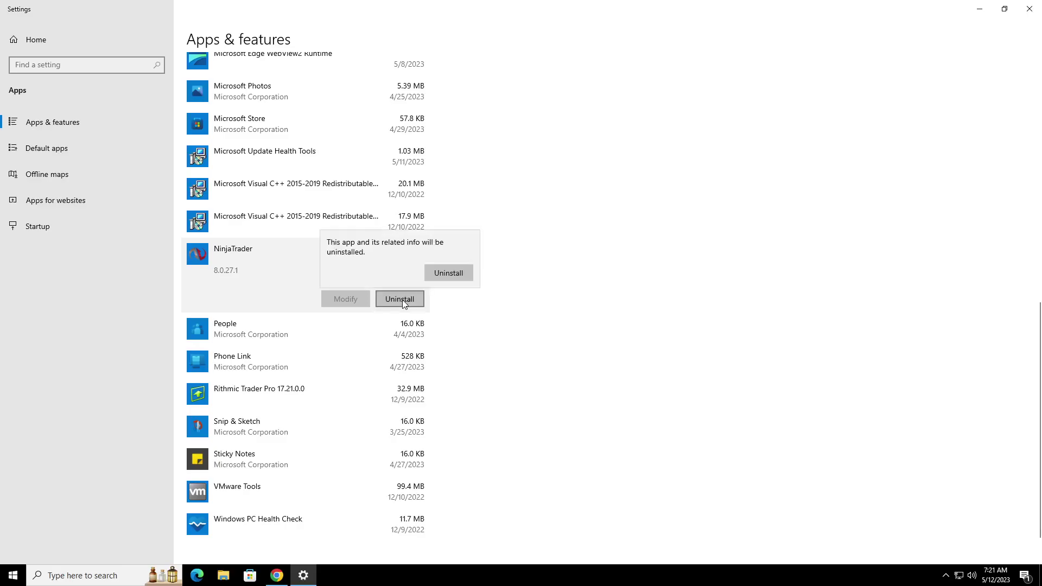
click(444, 271)
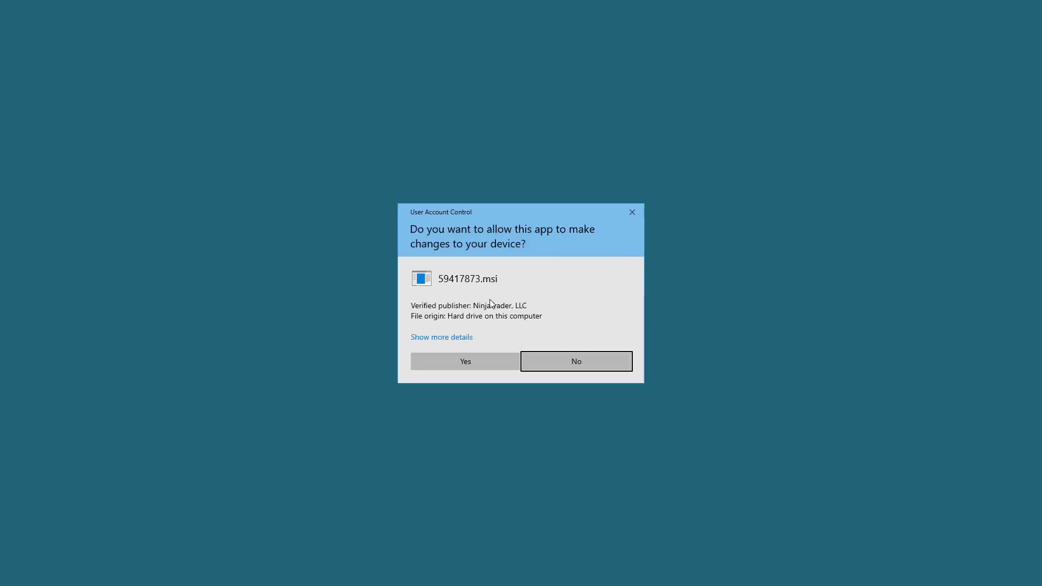
click(486, 365)
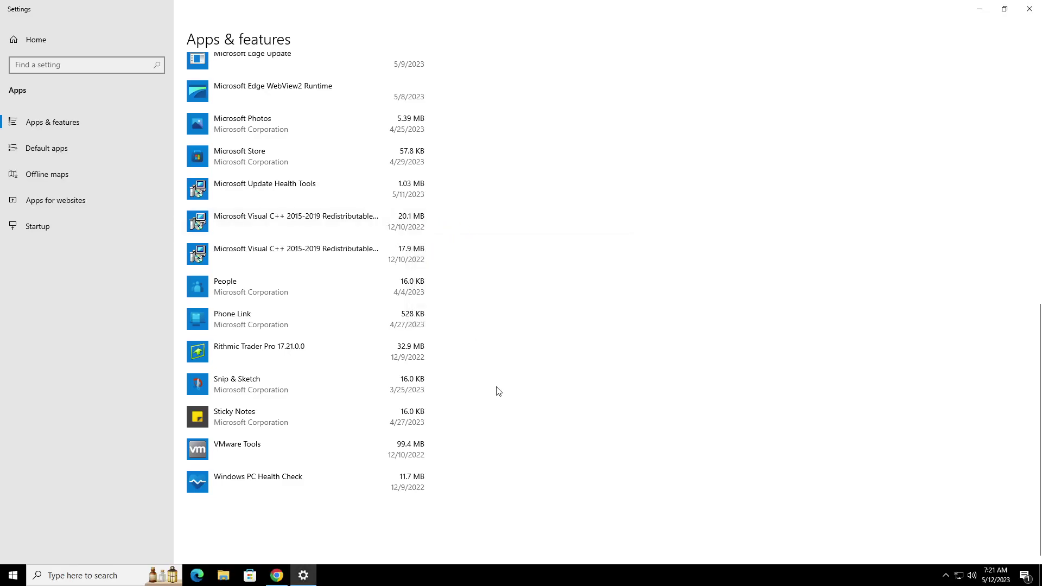
click(1029, 9)
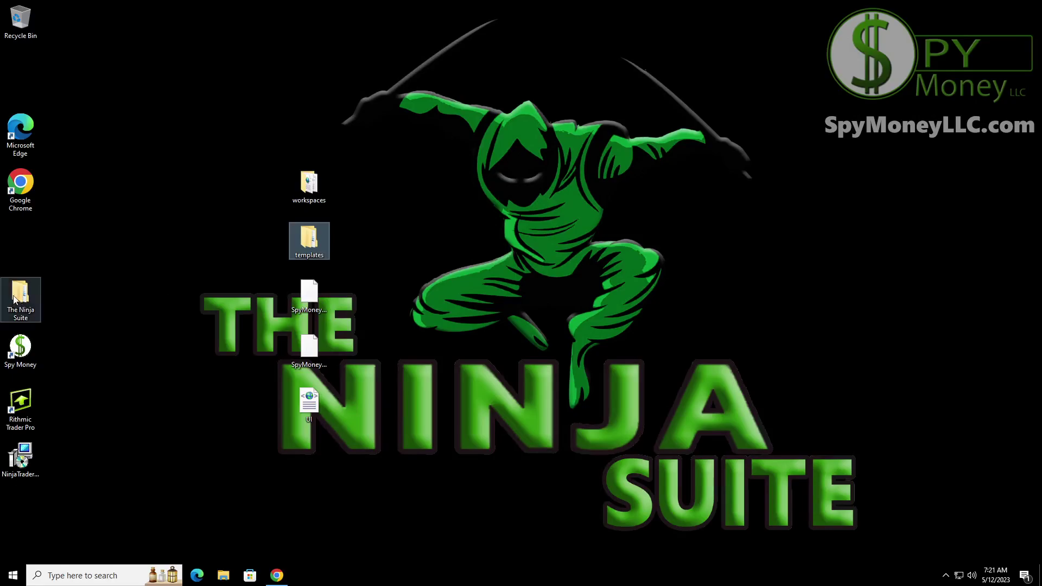
Move the Documents\NinjaTrader 8 folder to the Recycle Bin, leaving Rithmic in place.
click(224, 576)
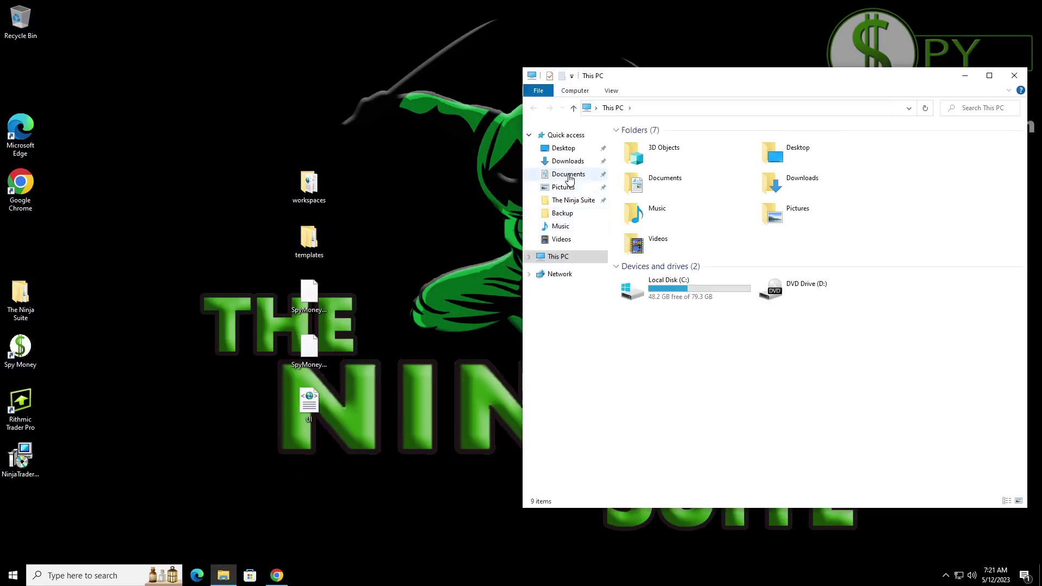
click(568, 175)
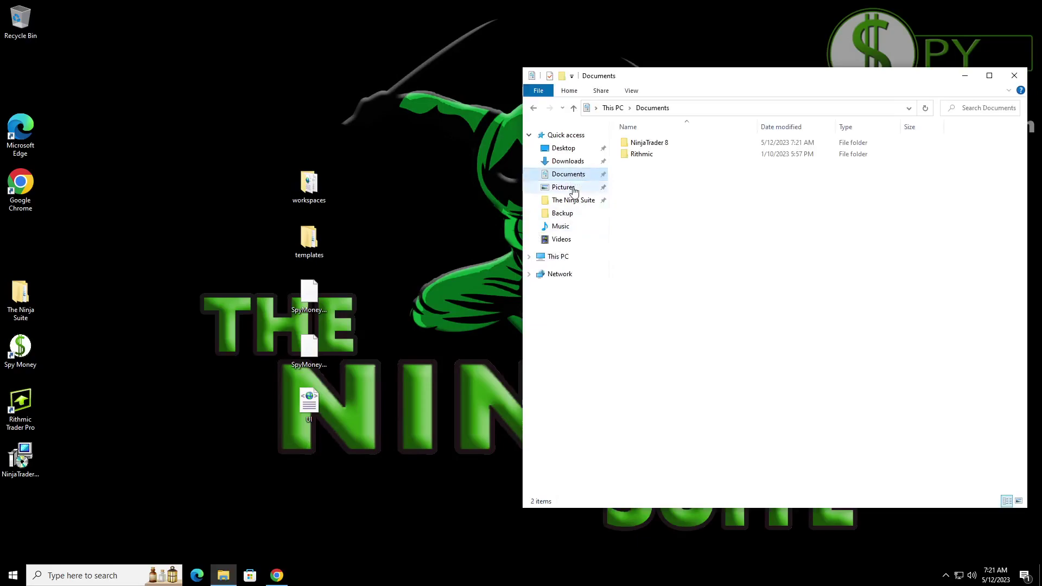
click(626, 145)
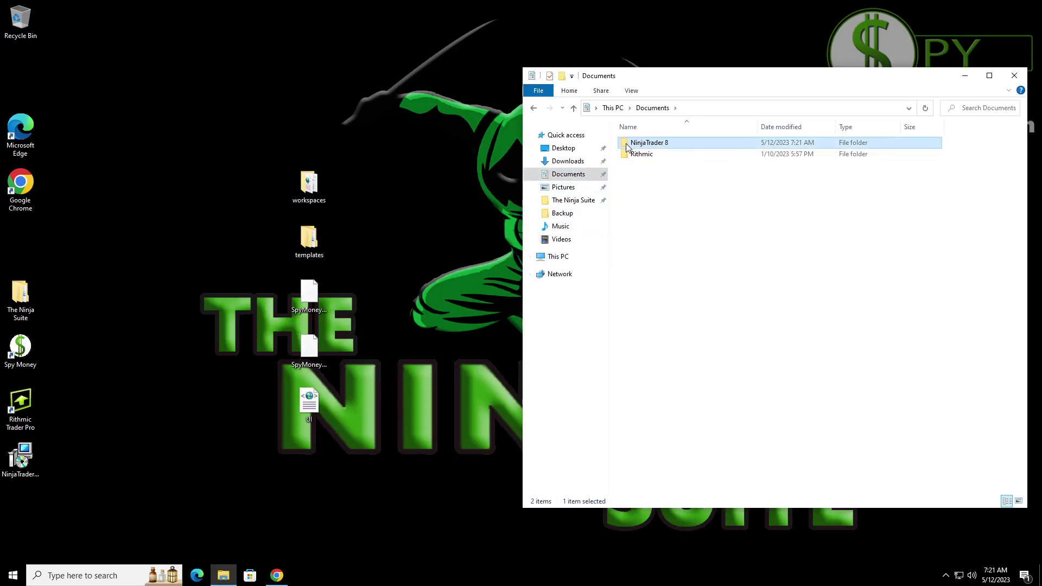
drag(627, 147, 22, 27)
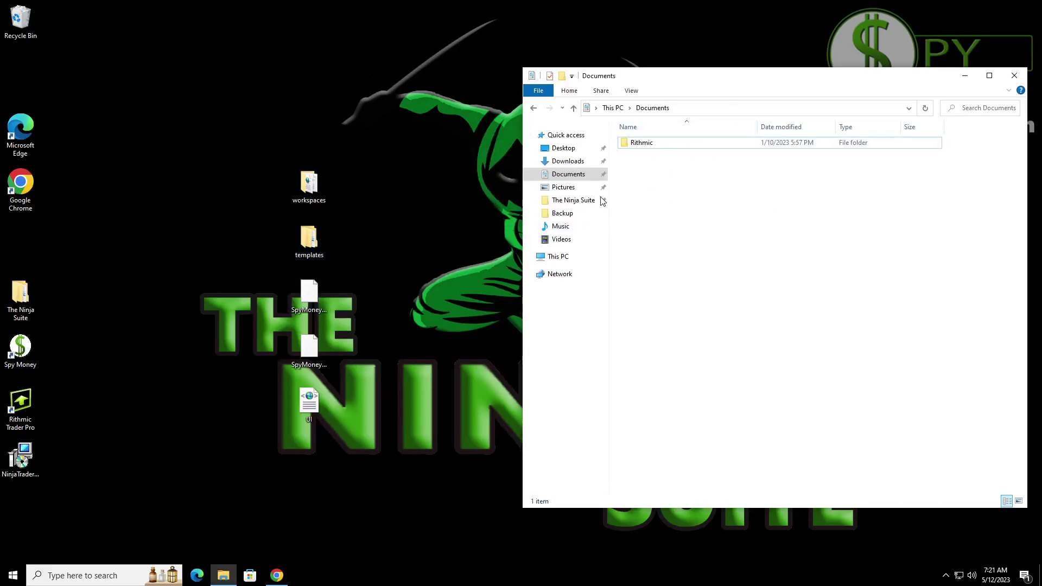
click(633, 147)
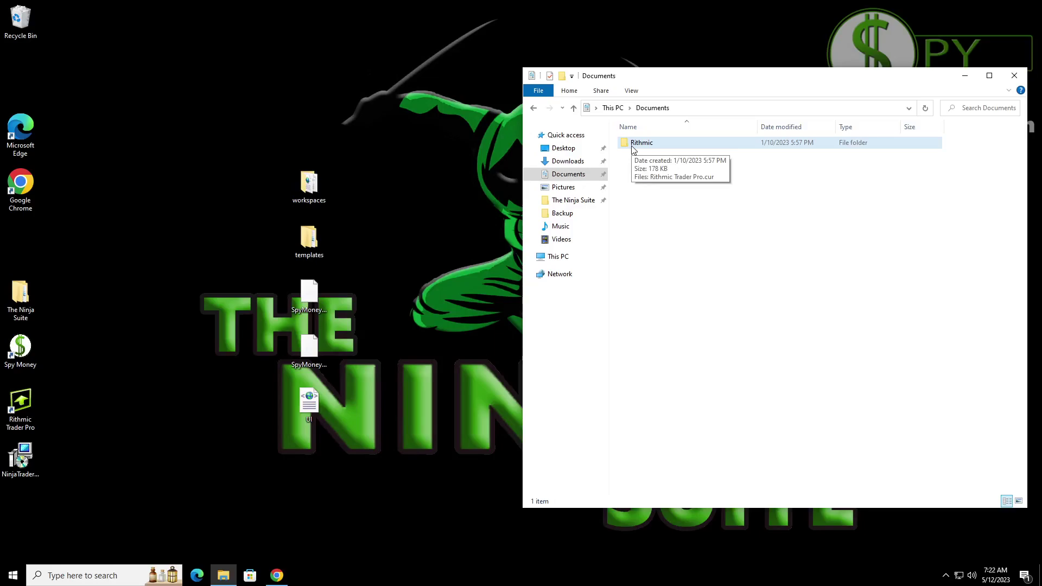
click(633, 174)
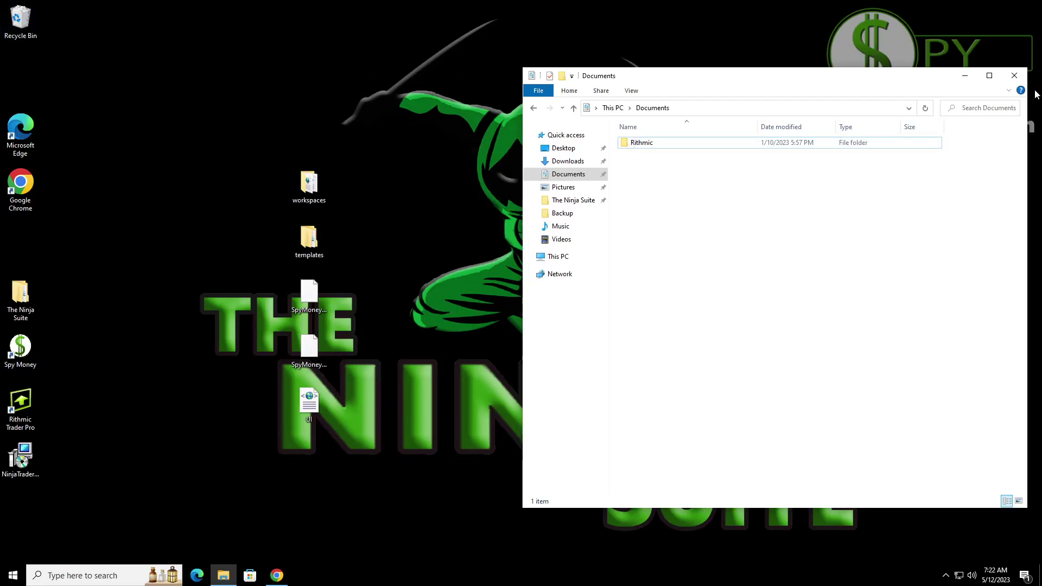
click(1014, 76)
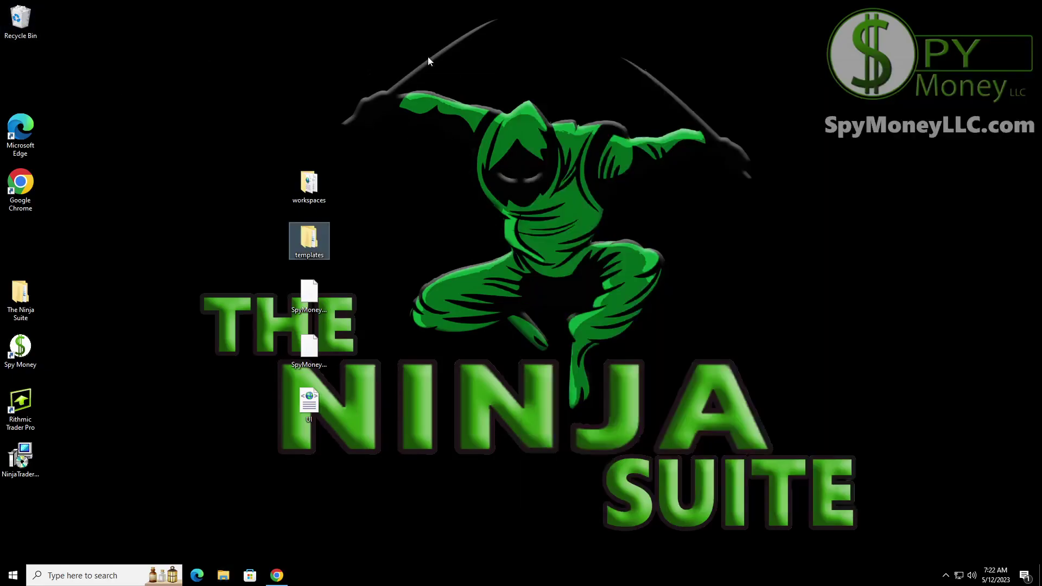
Empty the Recycle Bin permanently, then open the Downloads folder in a new Explorer window.
right_click(22, 24)
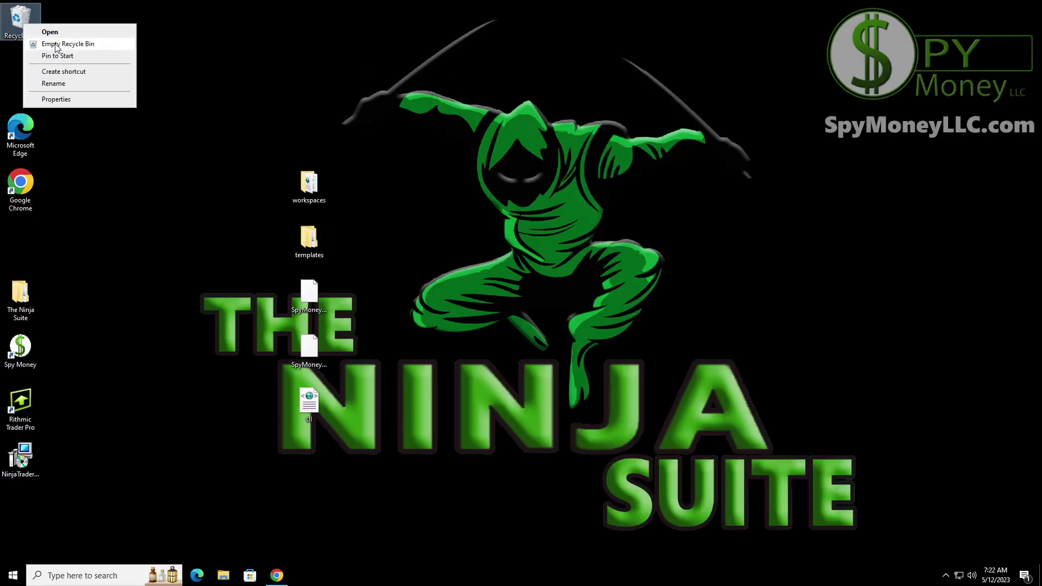
click(56, 46)
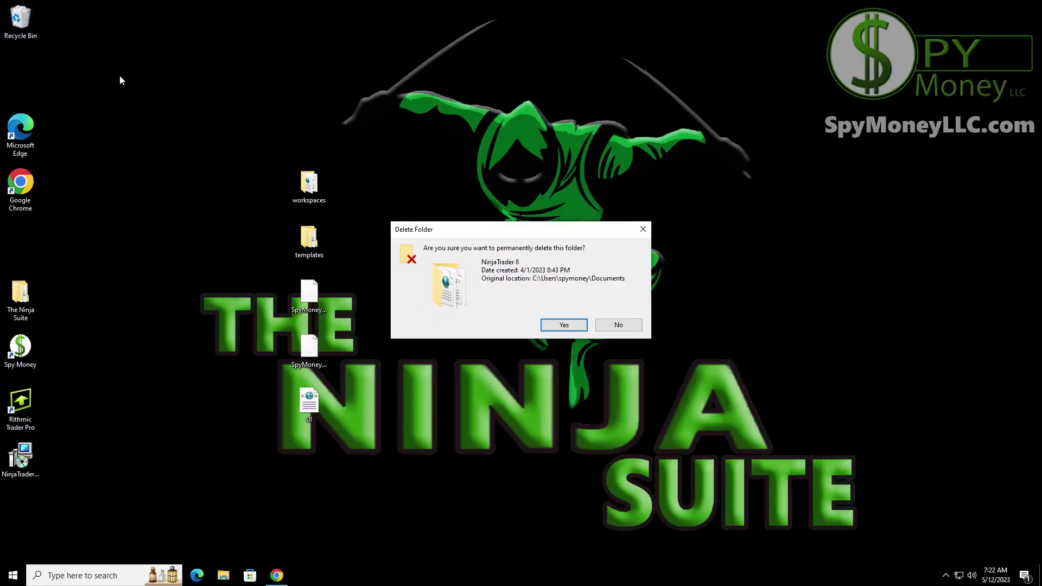
click(548, 326)
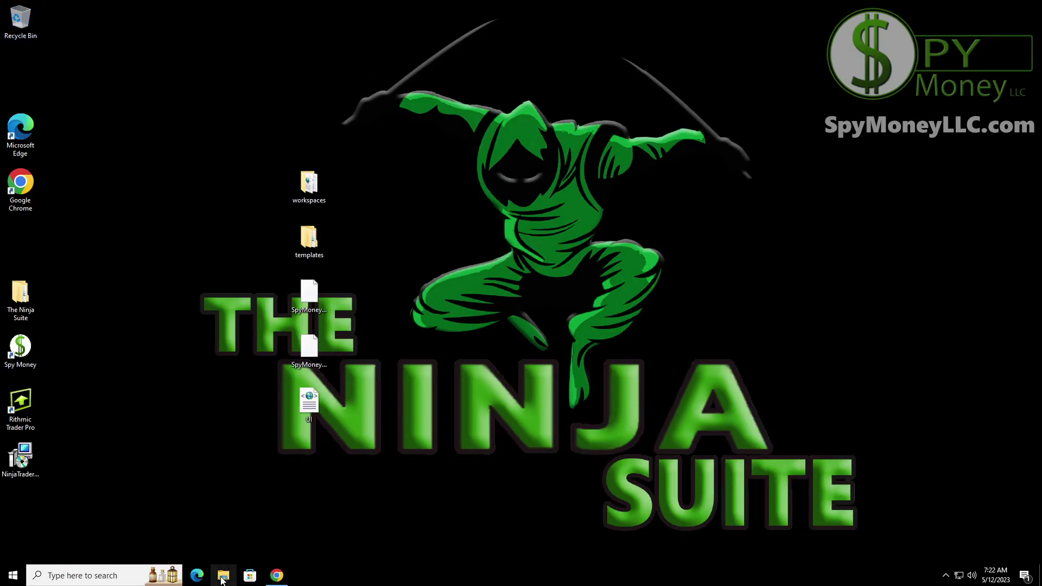
key(super+e)
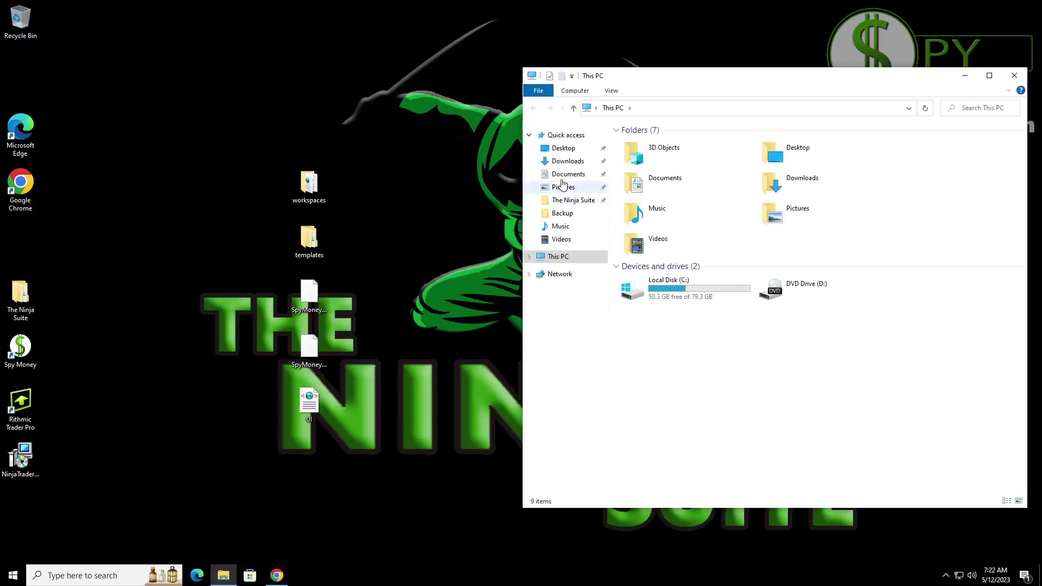
click(567, 161)
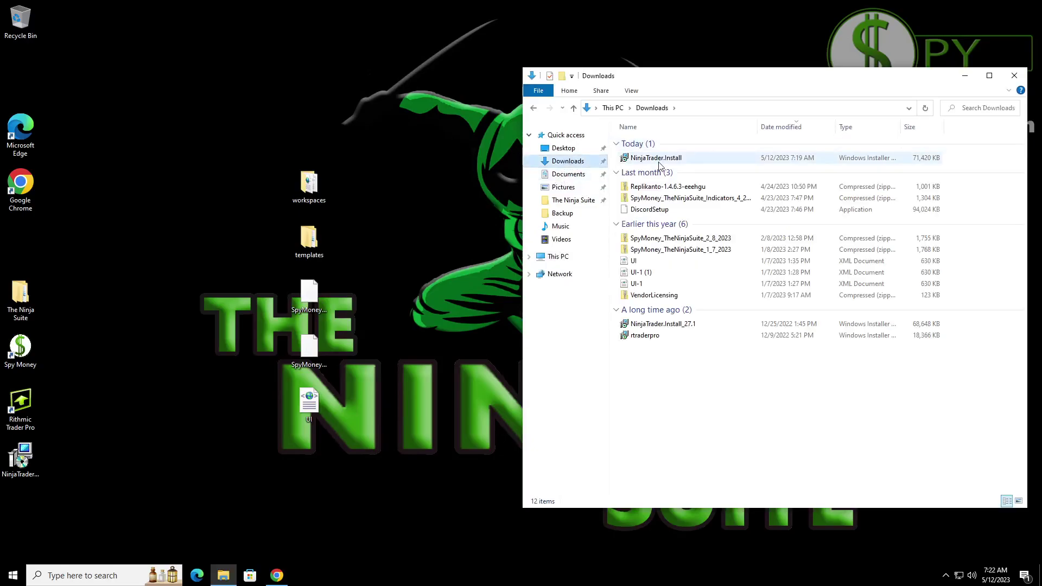
Launch NinjaTrader.Install, accept the Terms of Service and choose the Dark skin.
double_click(659, 159)
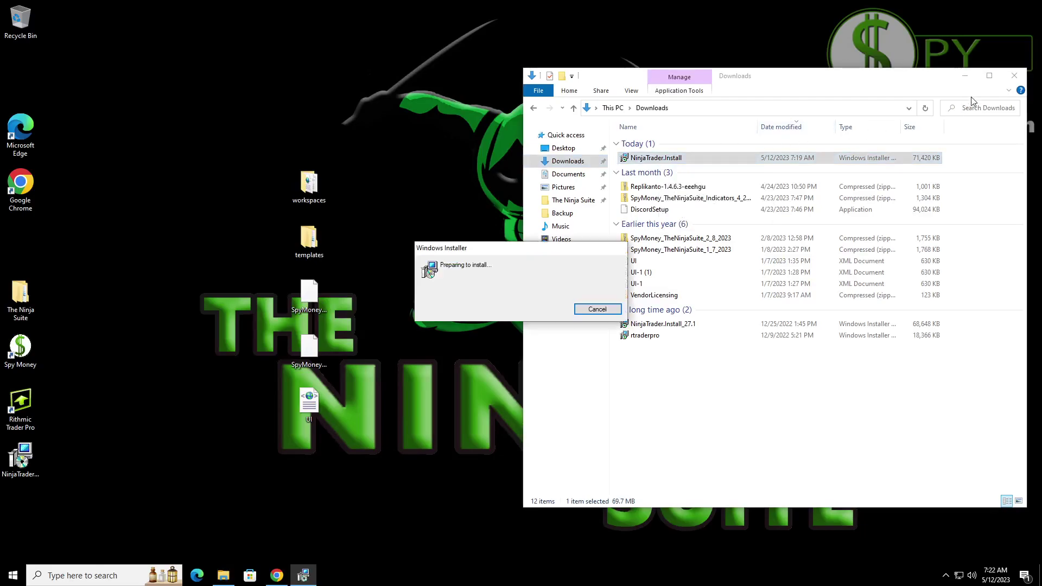
click(1015, 75)
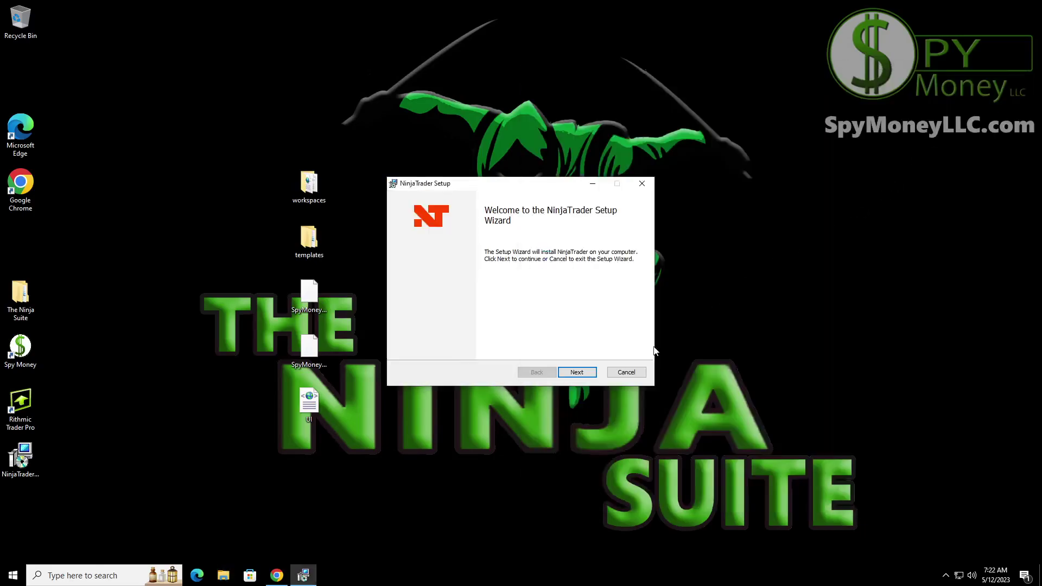
click(578, 373)
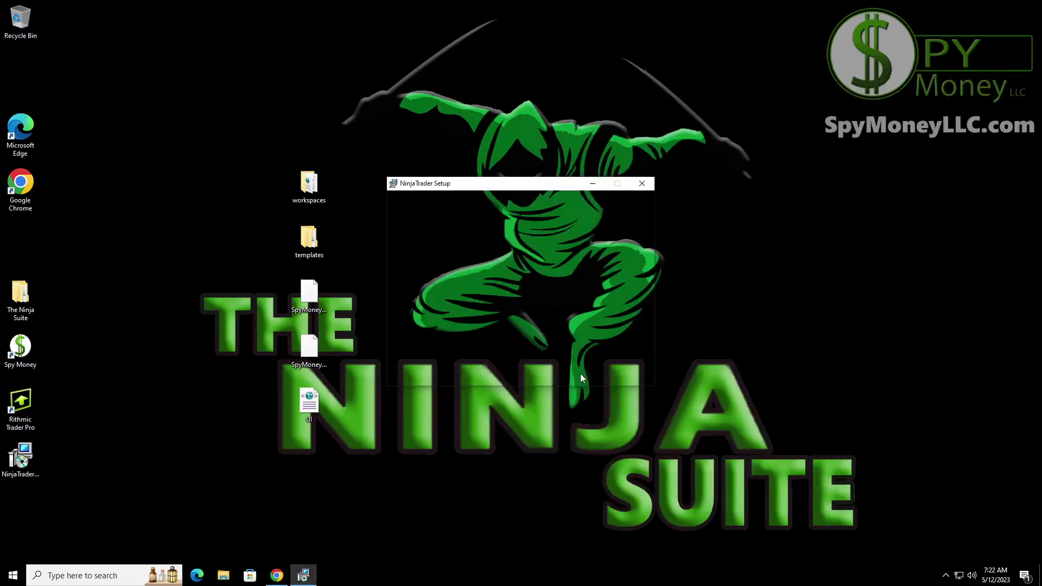
click(469, 349)
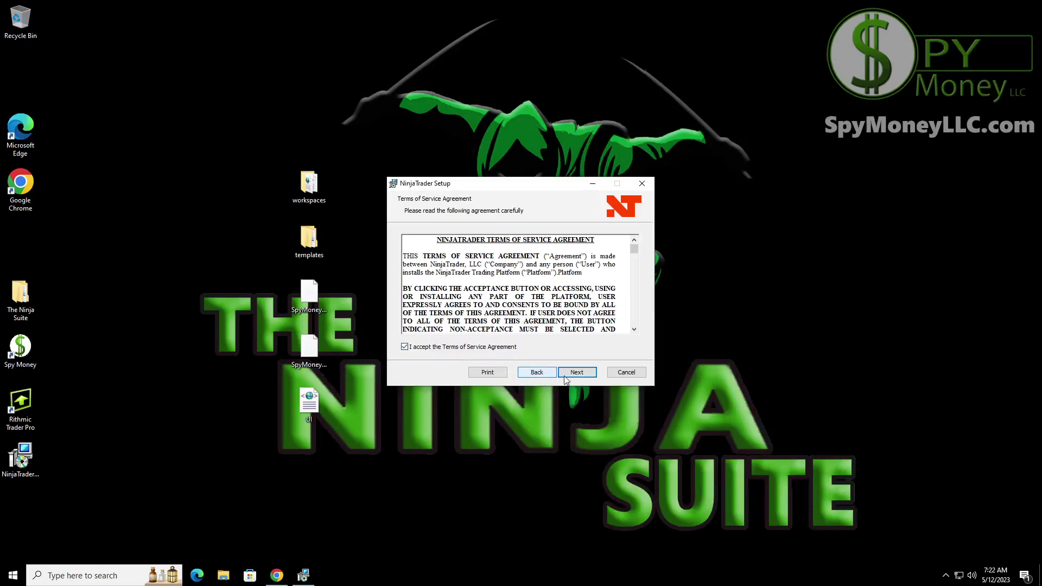
click(576, 374)
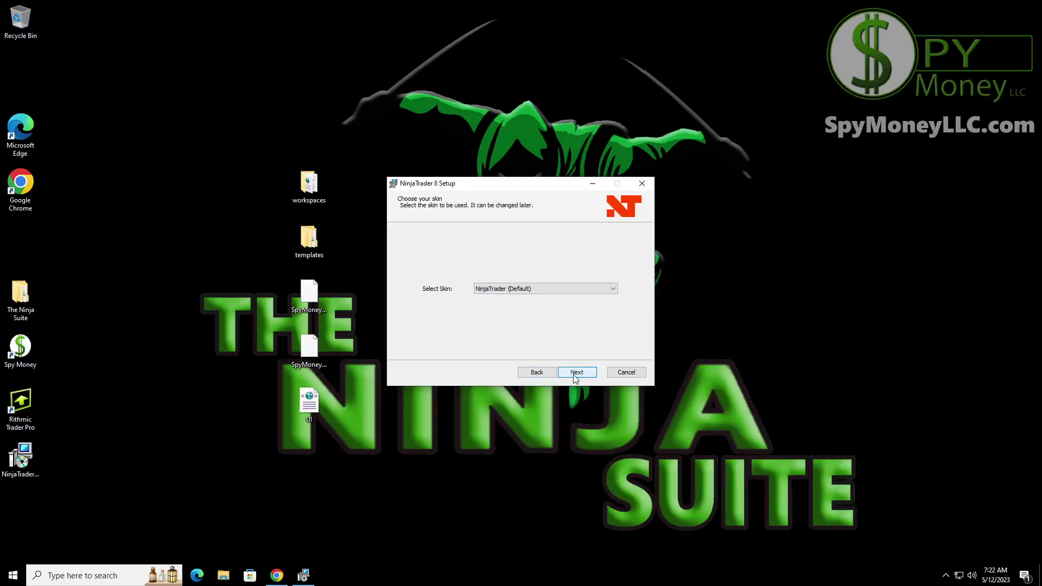
click(565, 289)
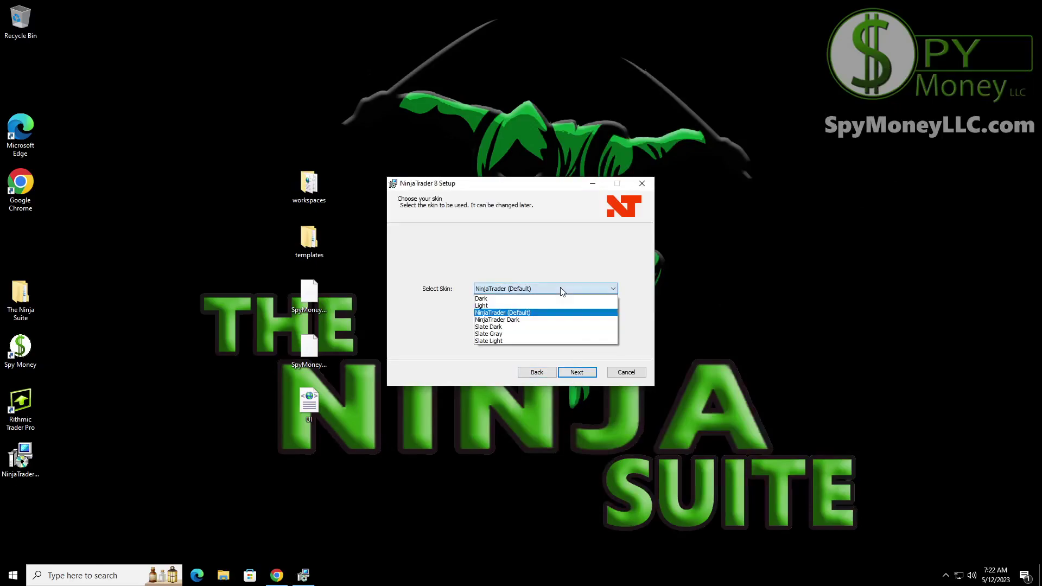
click(492, 300)
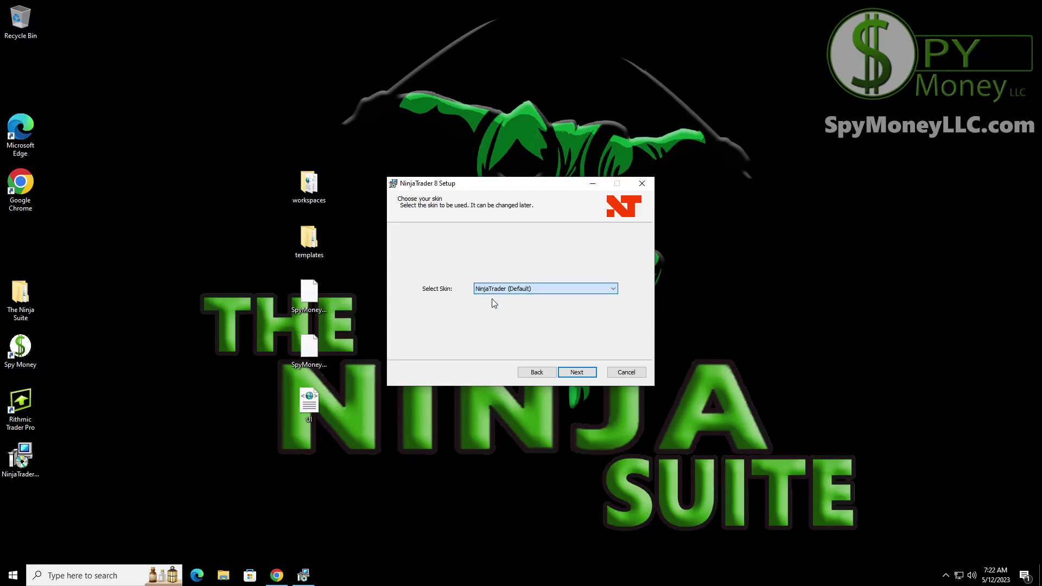
Install into the default Program Files folder and finish the setup wizard.
click(576, 372)
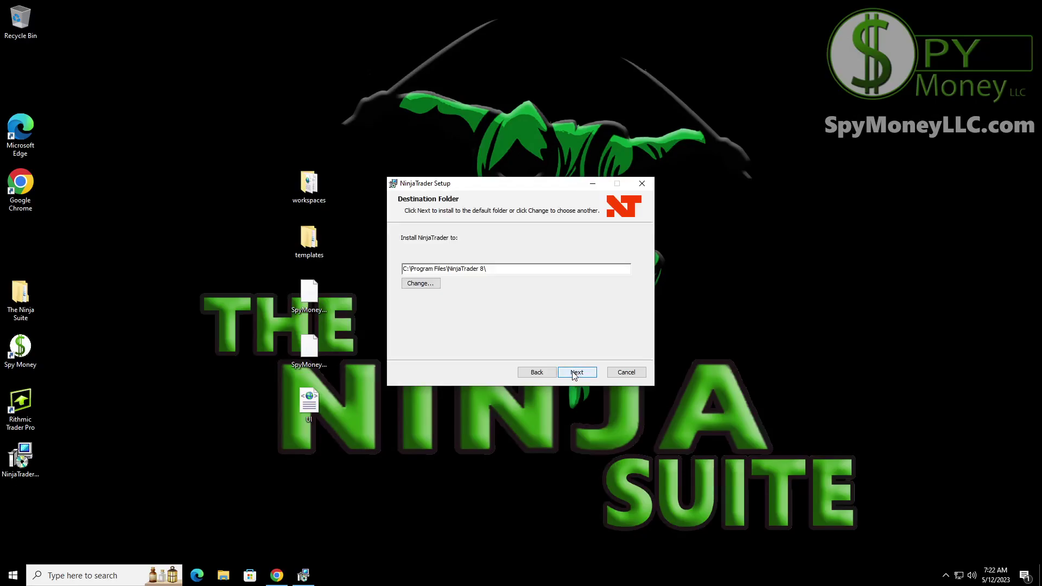
click(575, 373)
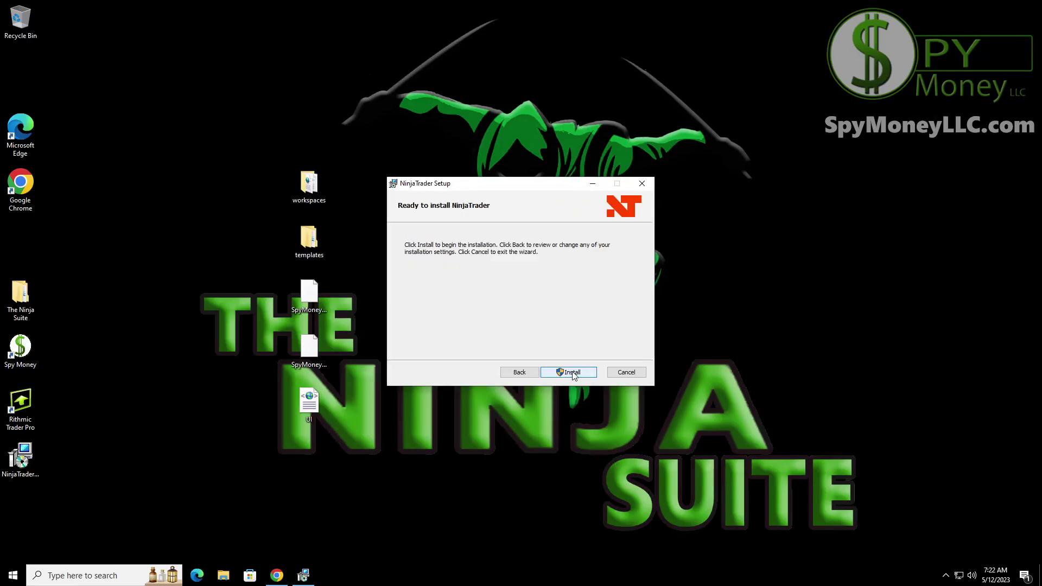
click(573, 373)
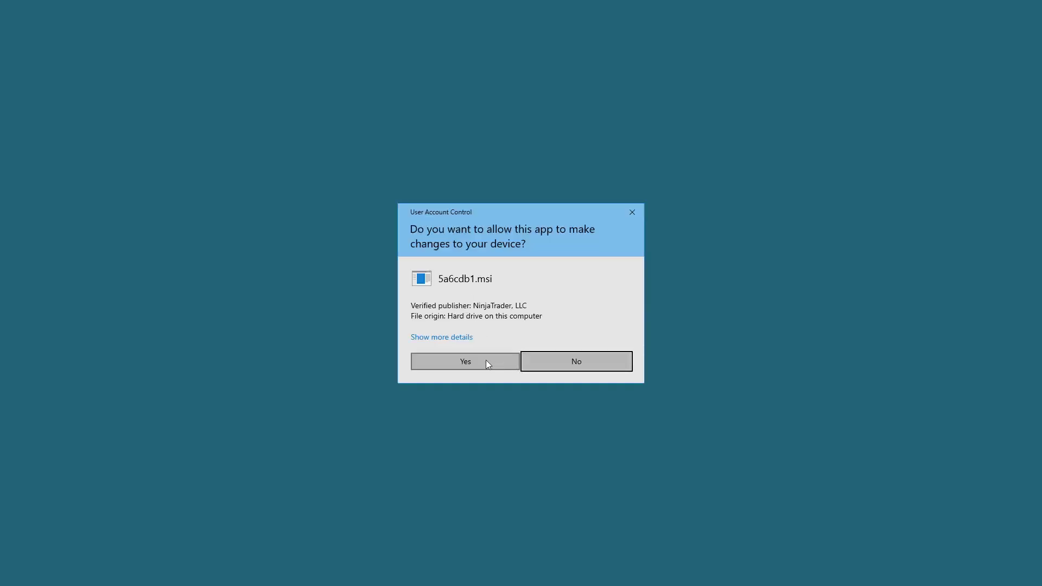
click(487, 361)
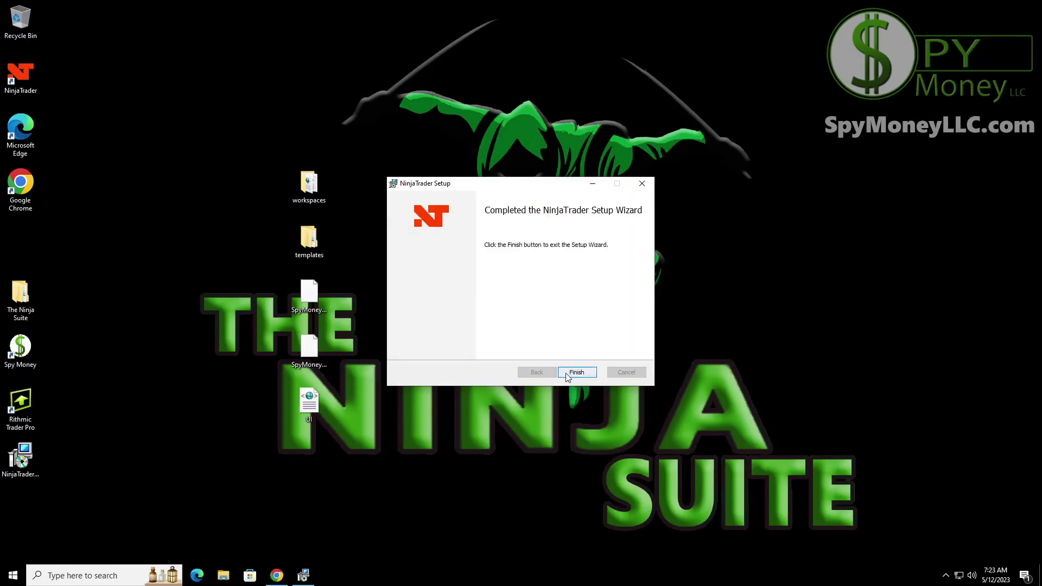
click(565, 373)
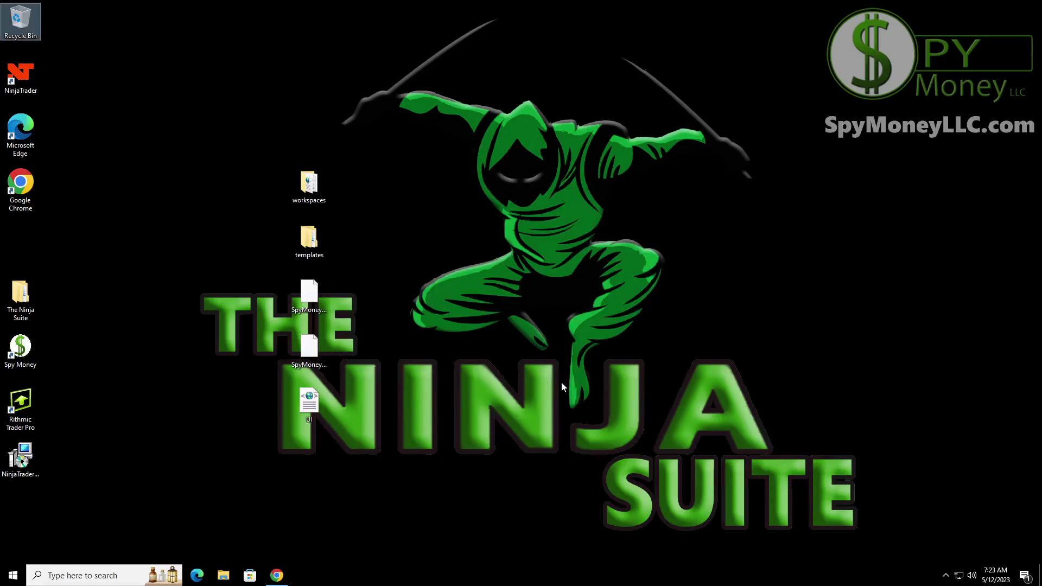
Pin the new NinjaTrader desktop shortcut to the taskbar.
click(26, 82)
right_click(26, 82)
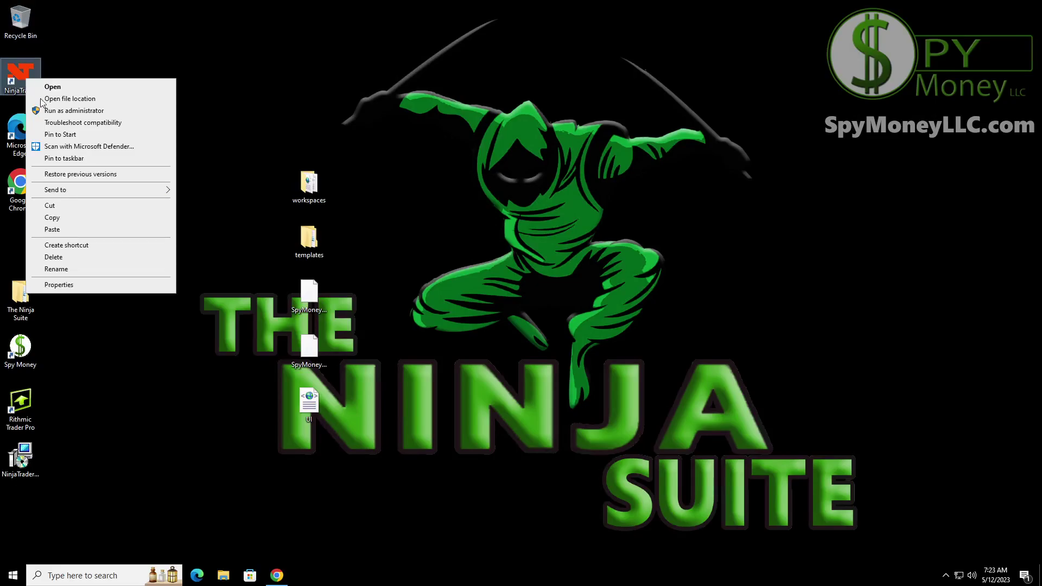
click(56, 158)
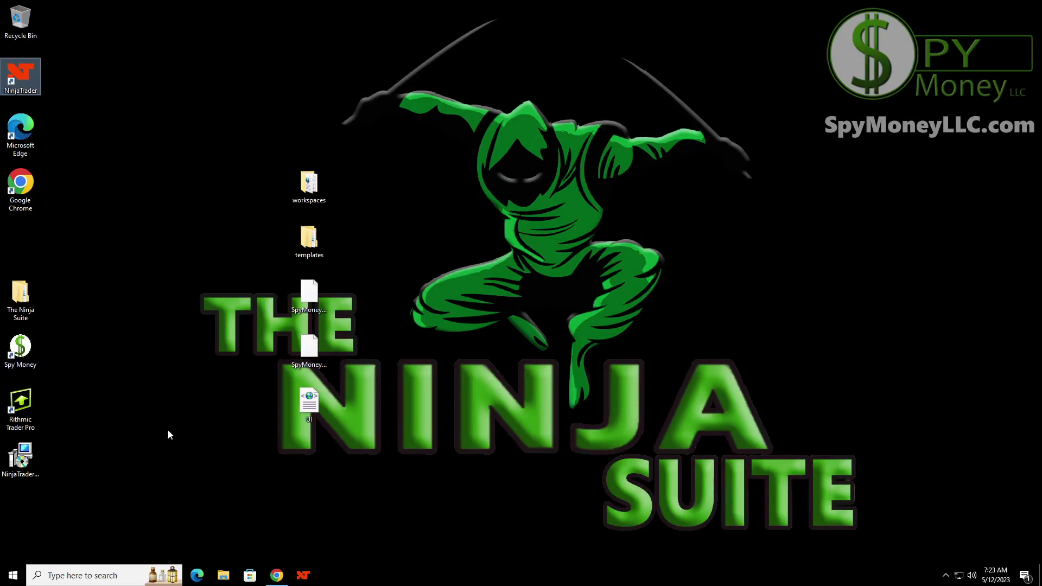
Open Documents\NinjaTrader 8 and look inside the freshly created templates folder.
click(224, 576)
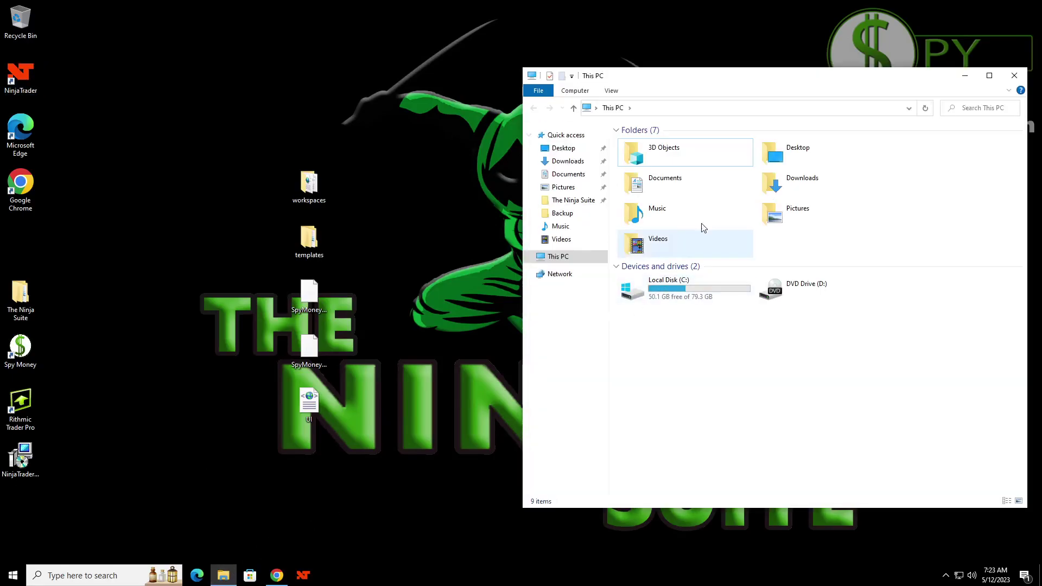
click(569, 178)
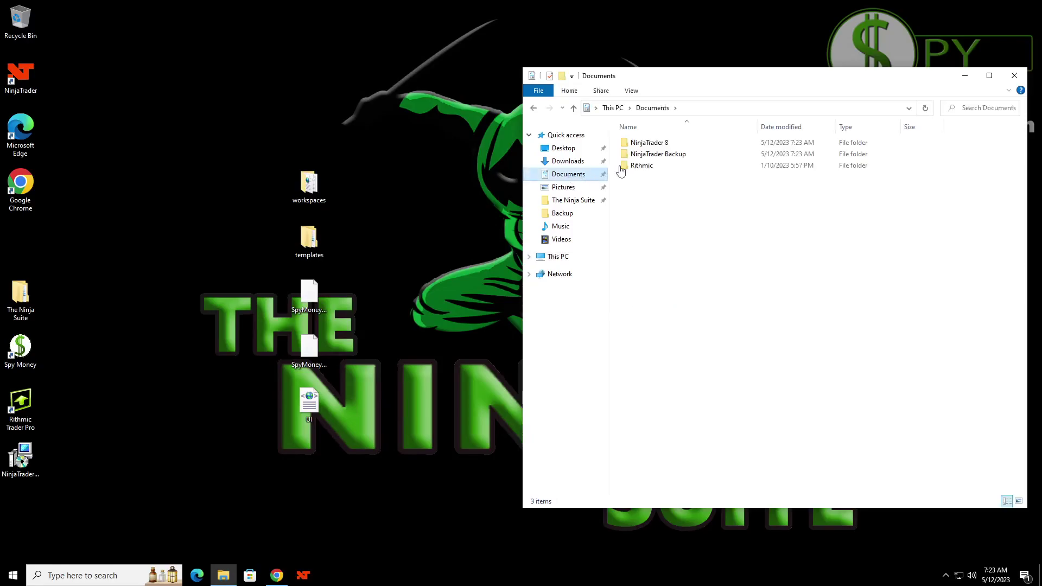
click(660, 145)
double_click(660, 145)
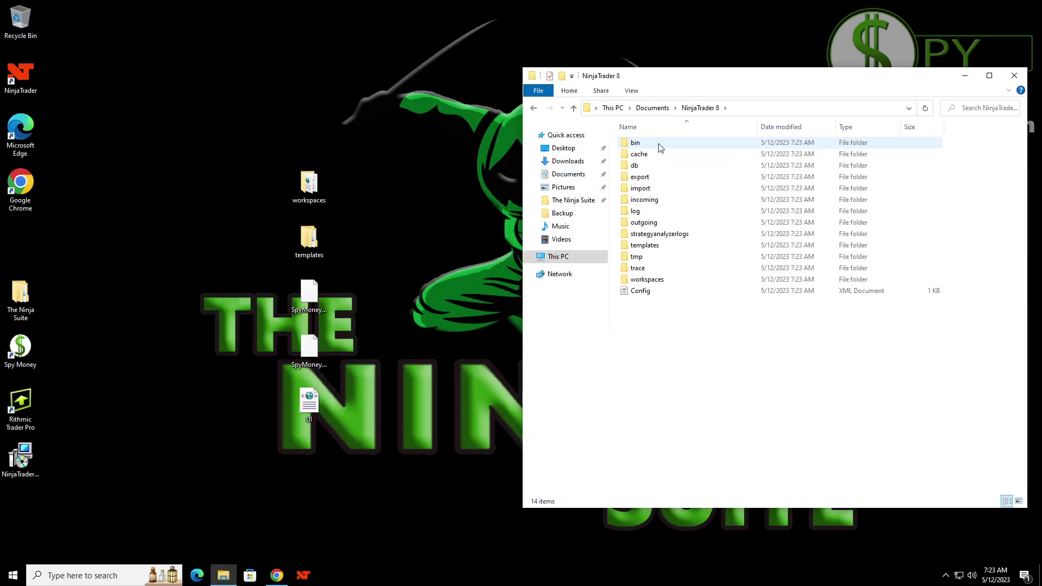
double_click(632, 247)
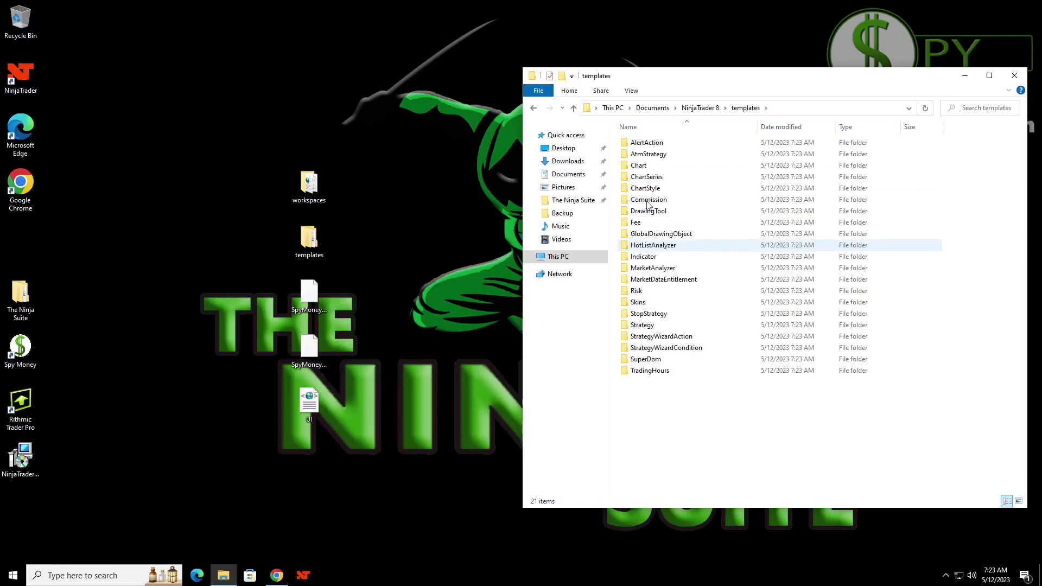
click(535, 110)
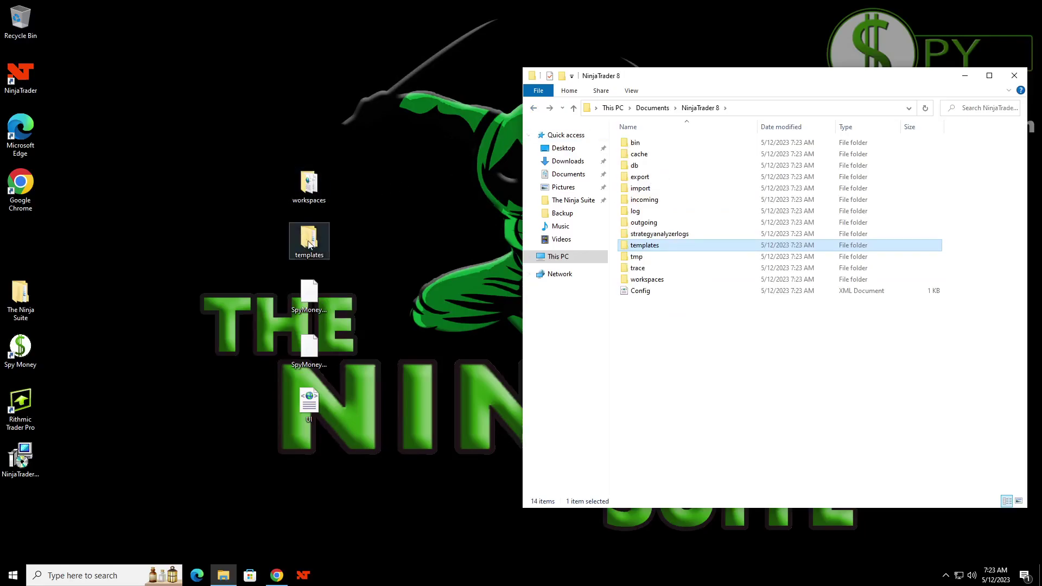
Move the desktop templates folder into NinjaTrader 8, replacing files, and verify its AtmStrategy templates.
drag(310, 240, 702, 376)
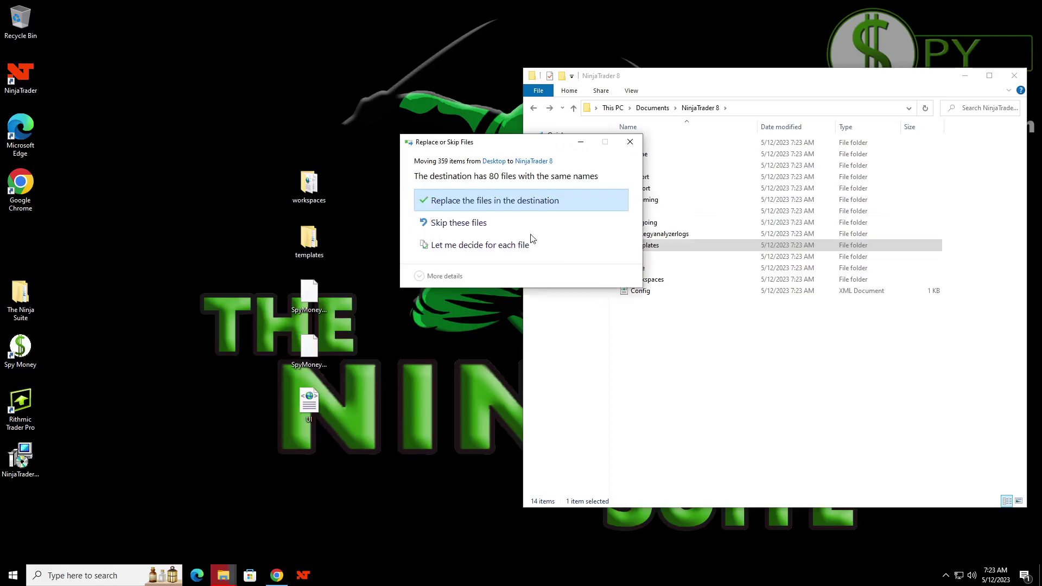
click(505, 204)
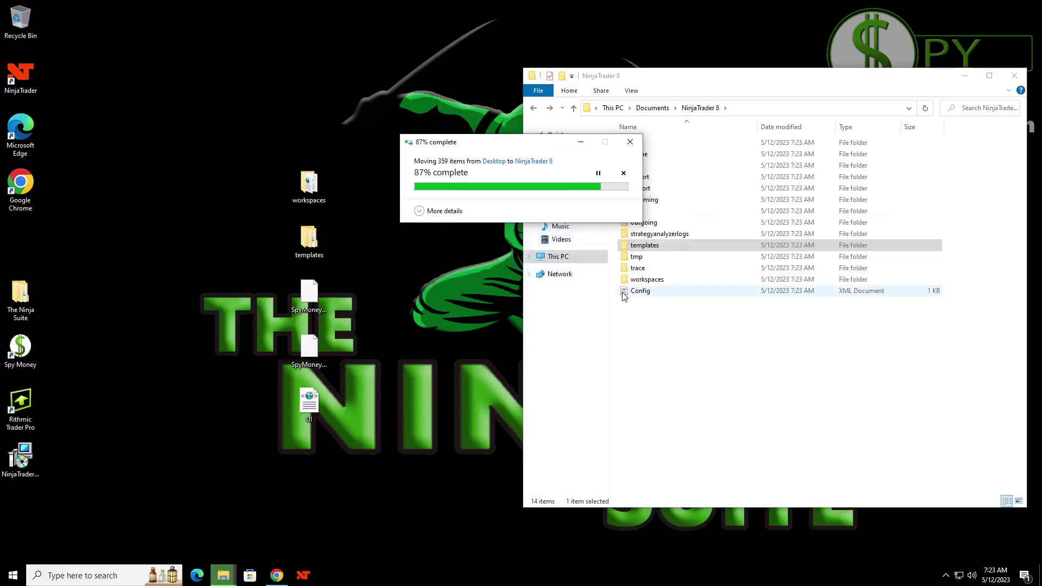
double_click(627, 245)
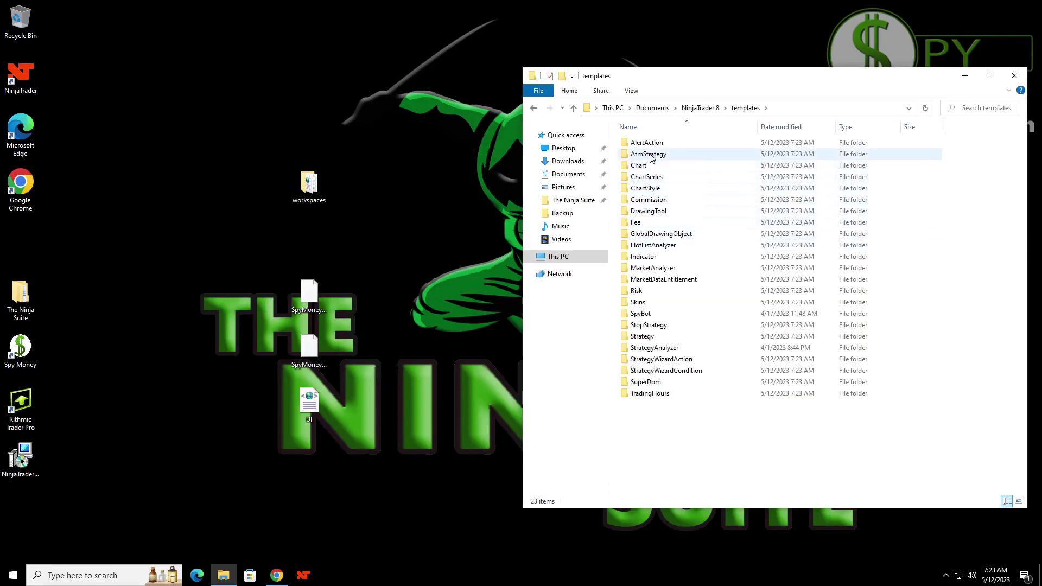
click(651, 155)
double_click(650, 156)
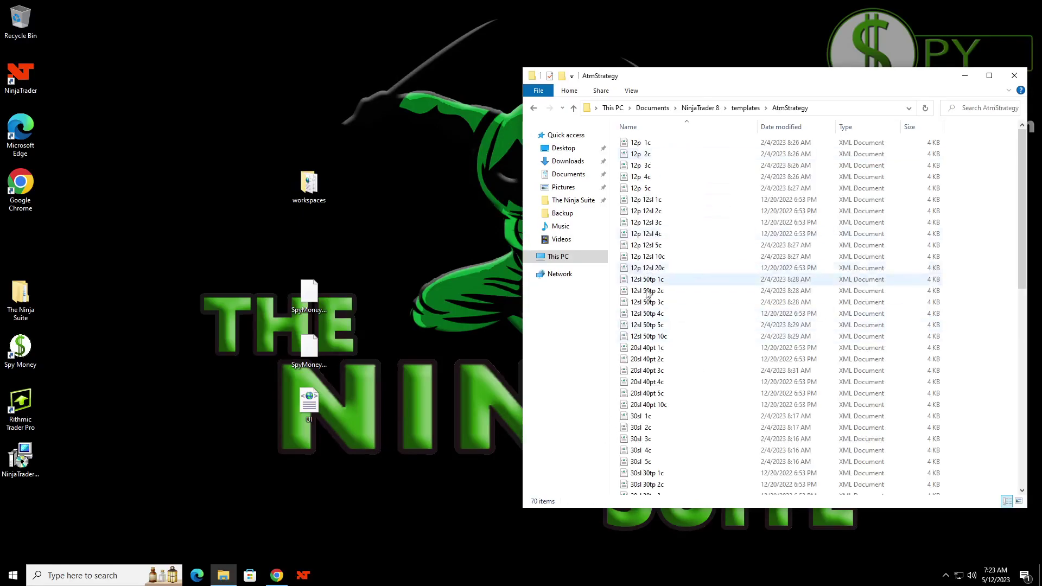
click(743, 109)
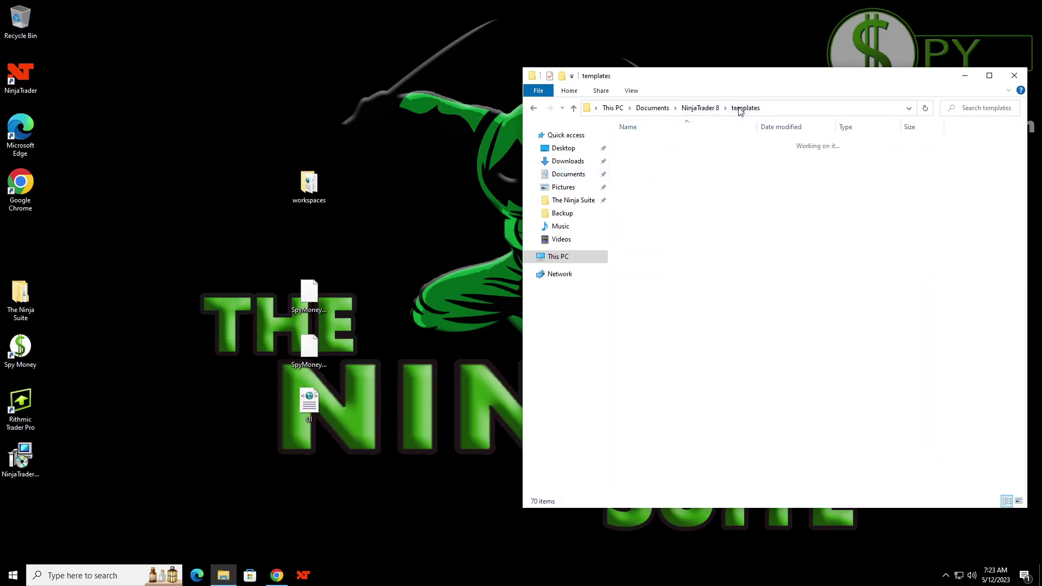
click(700, 108)
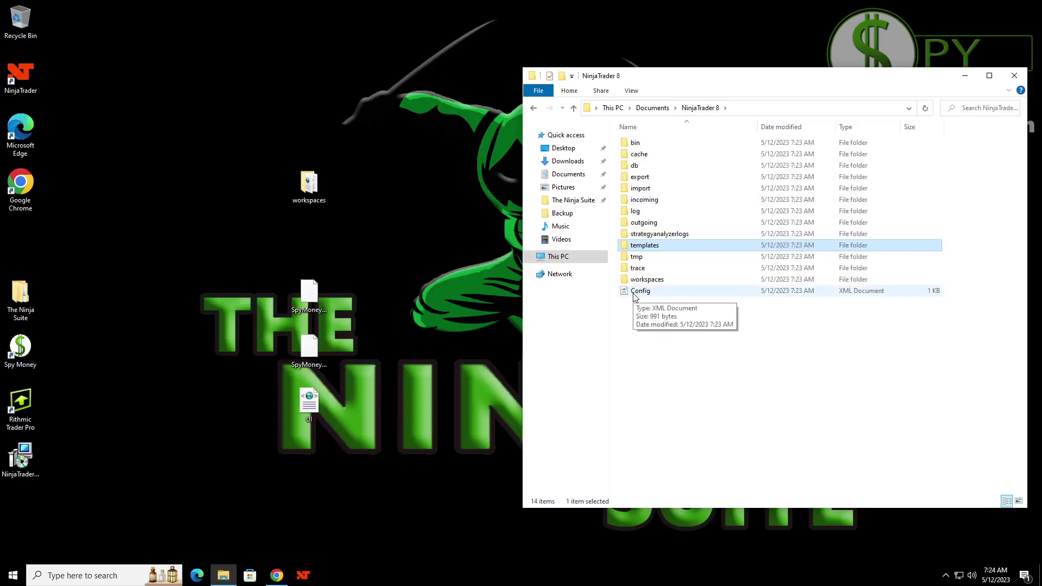
Drop UI, both SpyMoneyToolBar files and workspaces into NinjaTrader 8, then check workspaces contents.
click(311, 403)
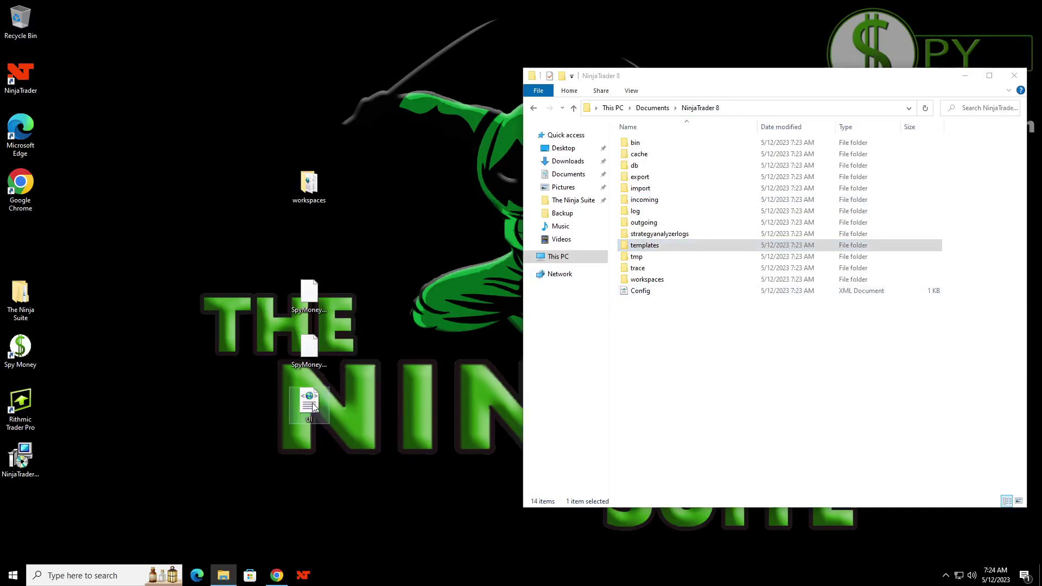
drag(600, 383, 674, 359)
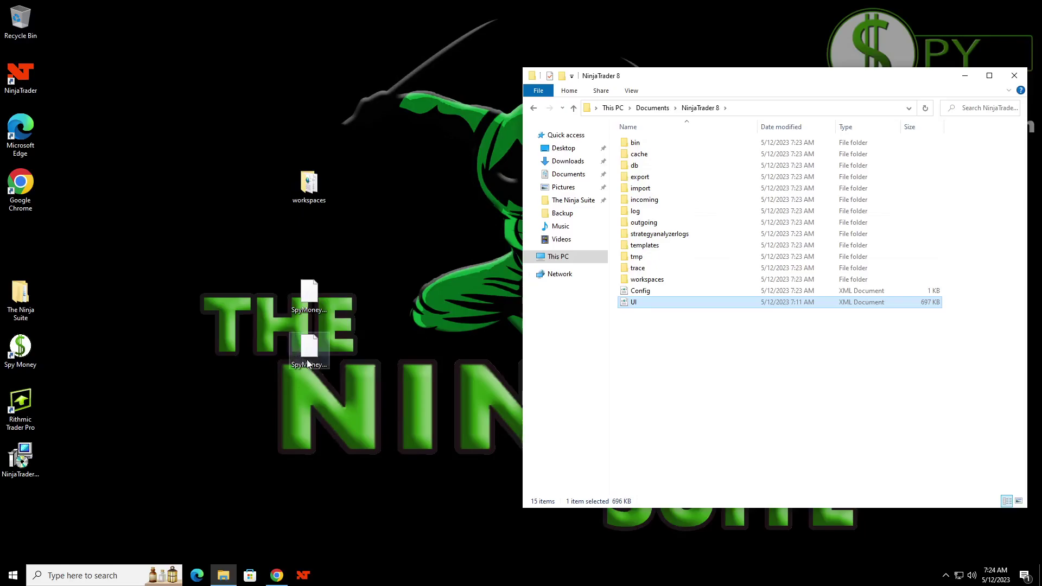
drag(312, 386, 694, 350)
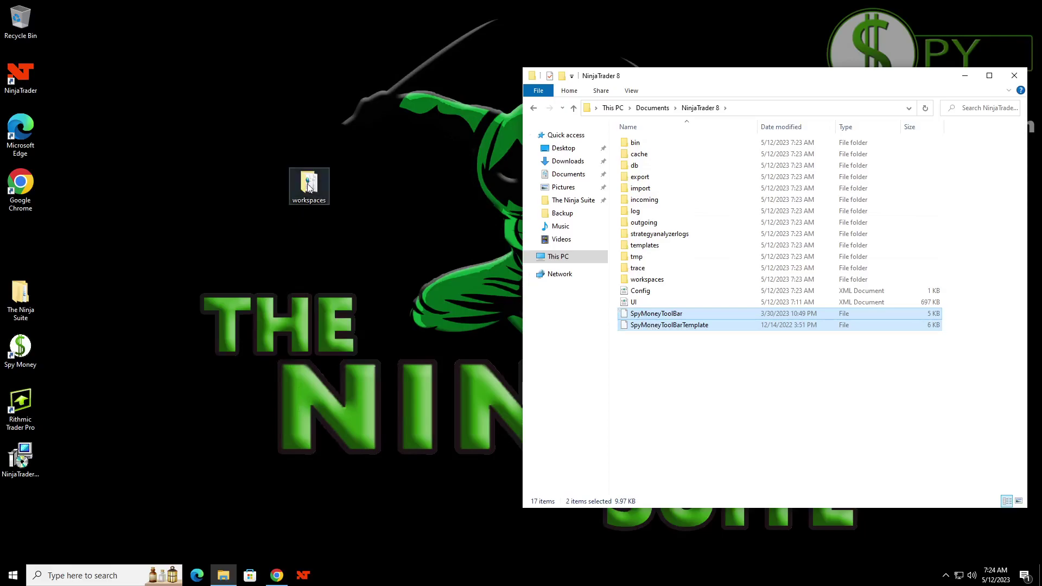
drag(308, 184, 727, 372)
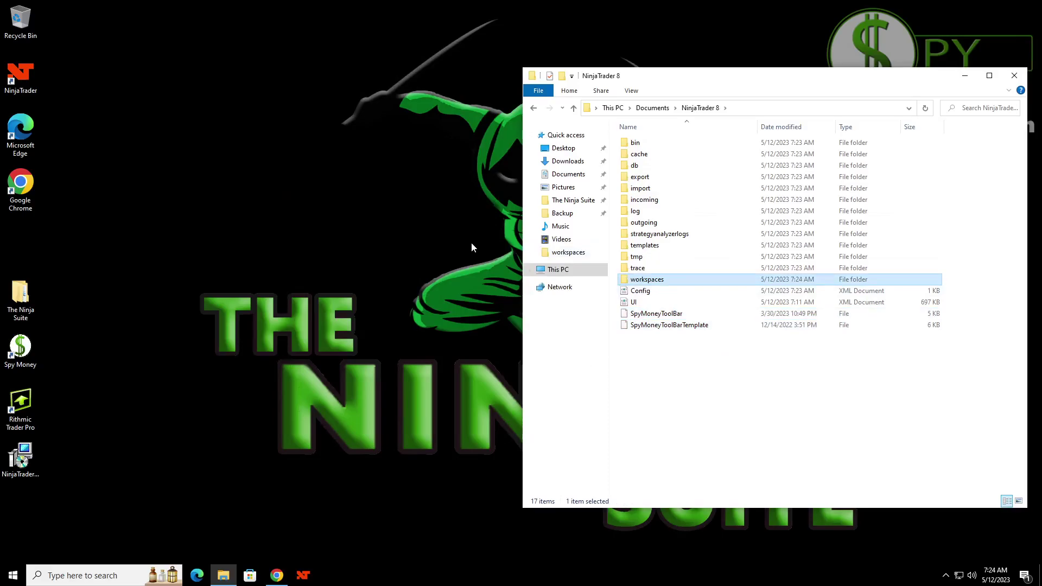
double_click(626, 280)
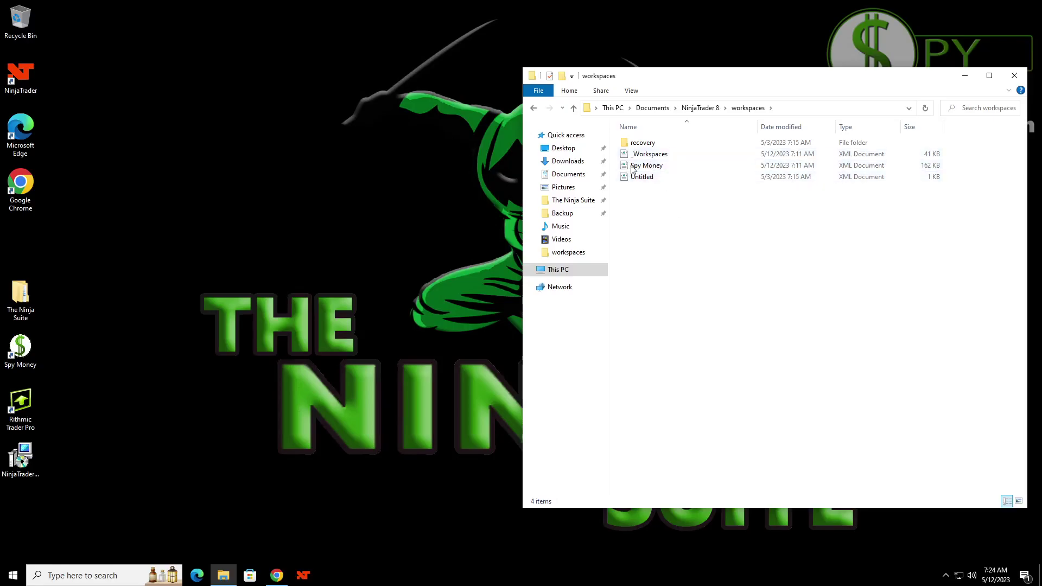
click(697, 108)
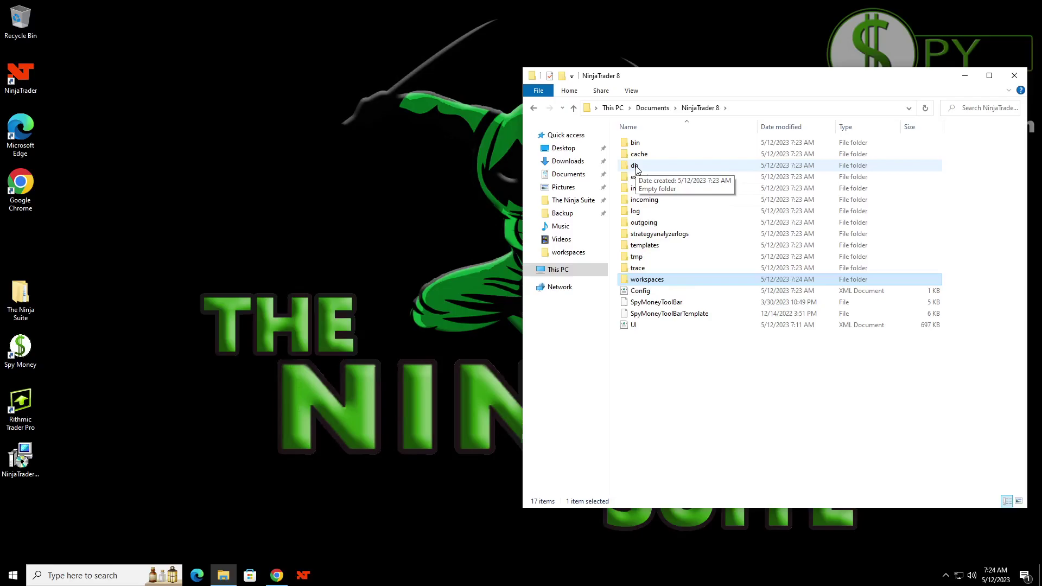
Close Explorer, launch NinjaTrader from the taskbar and choose Start Trading under Live Trading.
click(1014, 75)
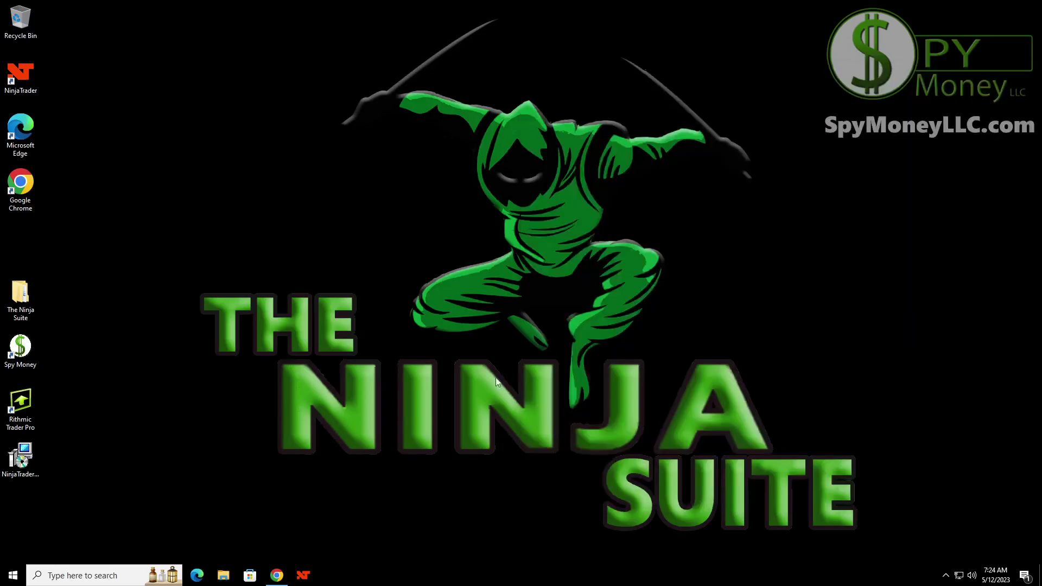
click(303, 576)
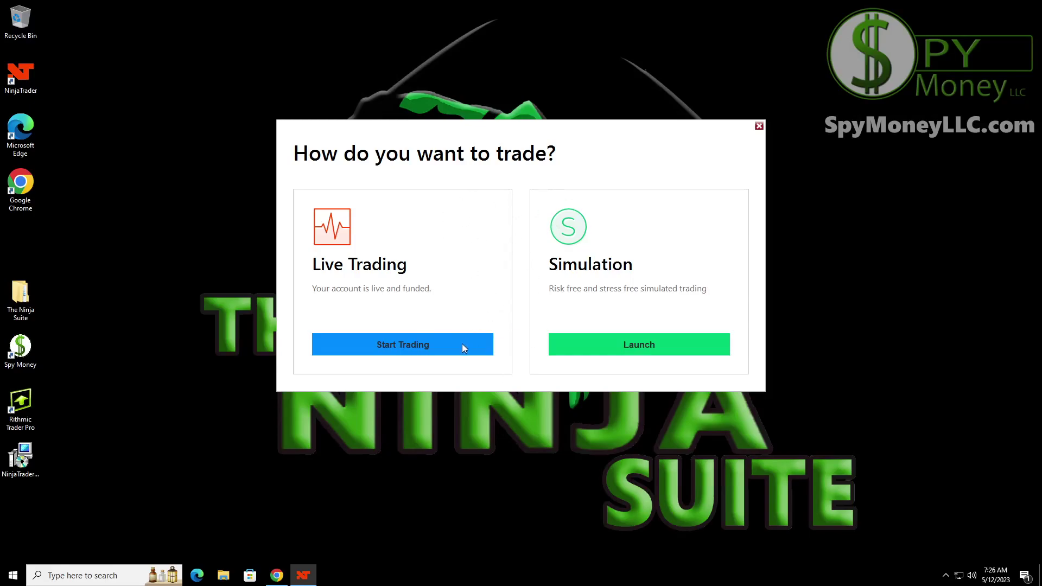
click(407, 348)
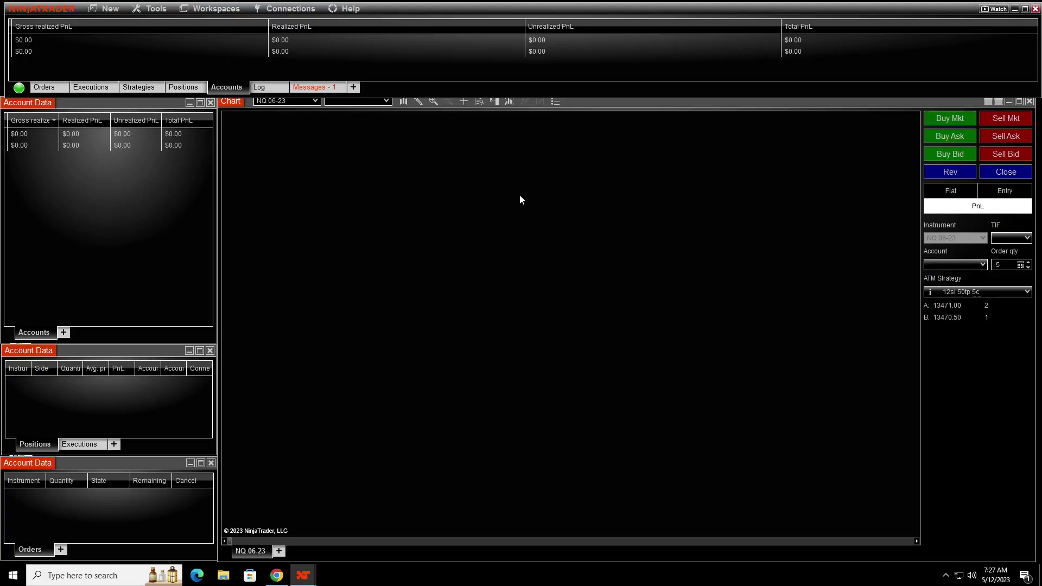
Look over the Connections menu, close it, and bring up the Tools menu.
click(297, 14)
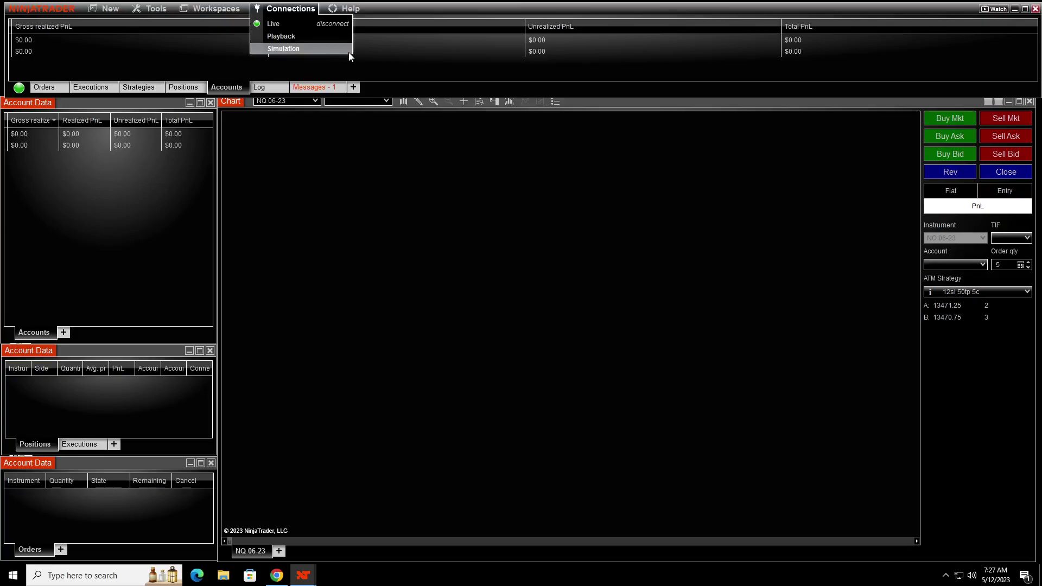
click(227, 320)
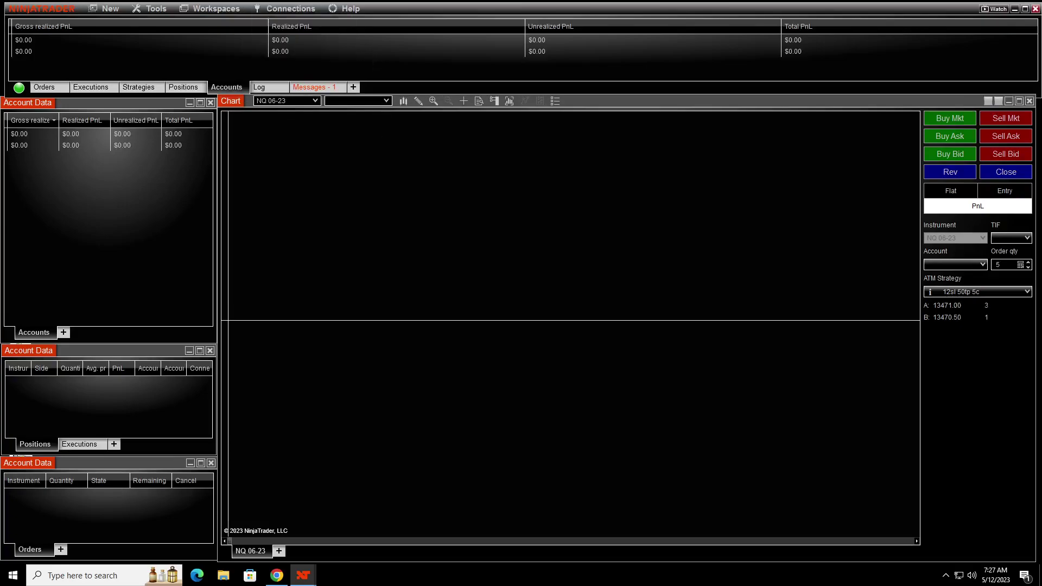
click(158, 10)
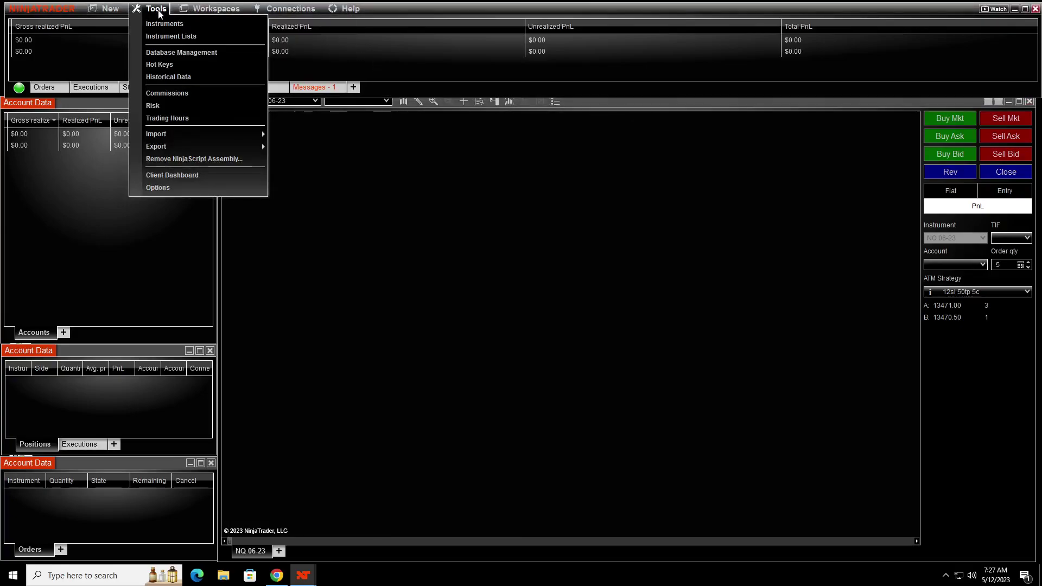
Tick Multi-provider in the General options, apply it, and accept the restart notice.
click(173, 188)
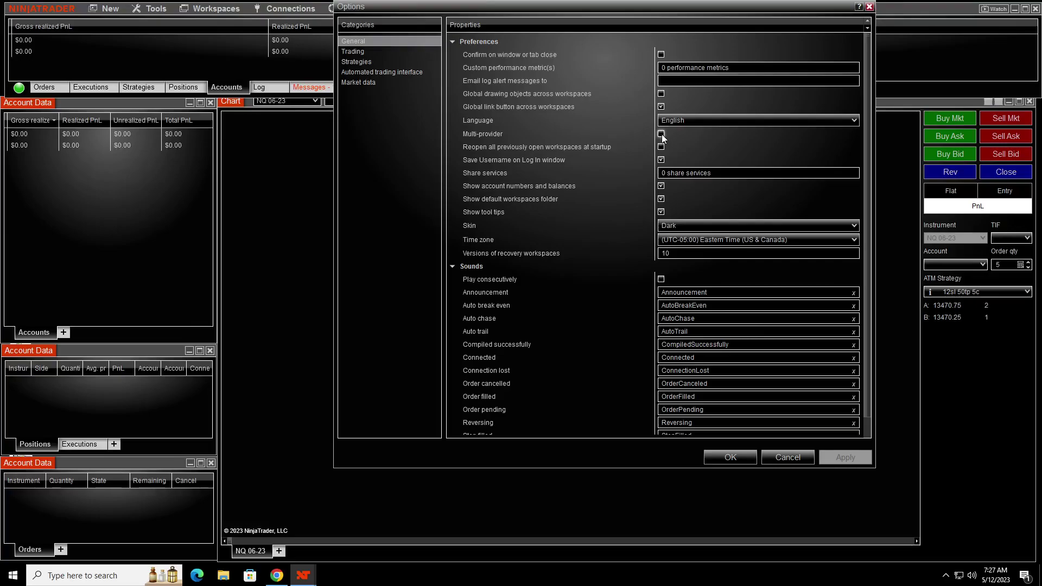
click(661, 134)
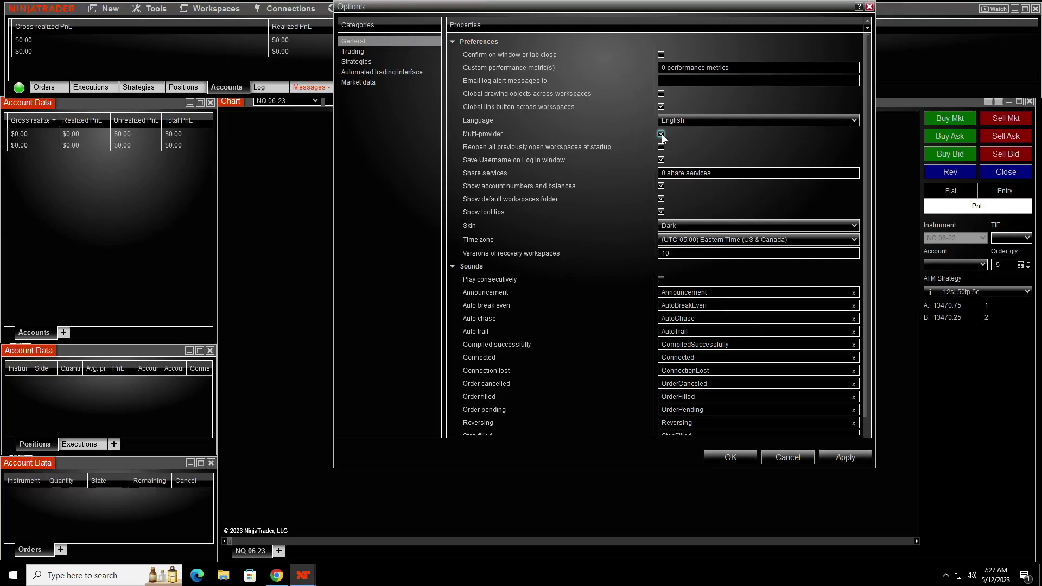
click(834, 460)
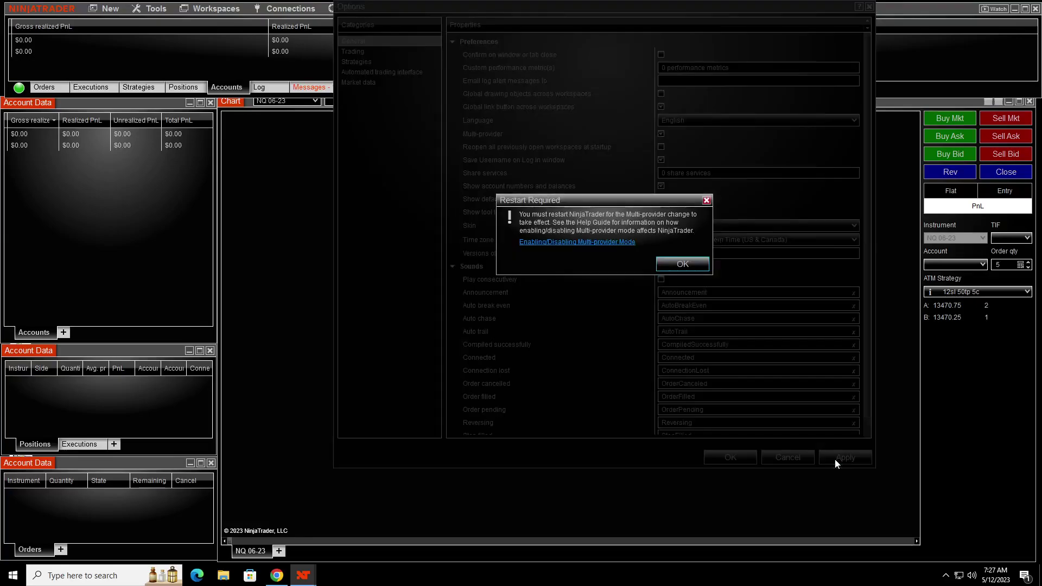
click(682, 263)
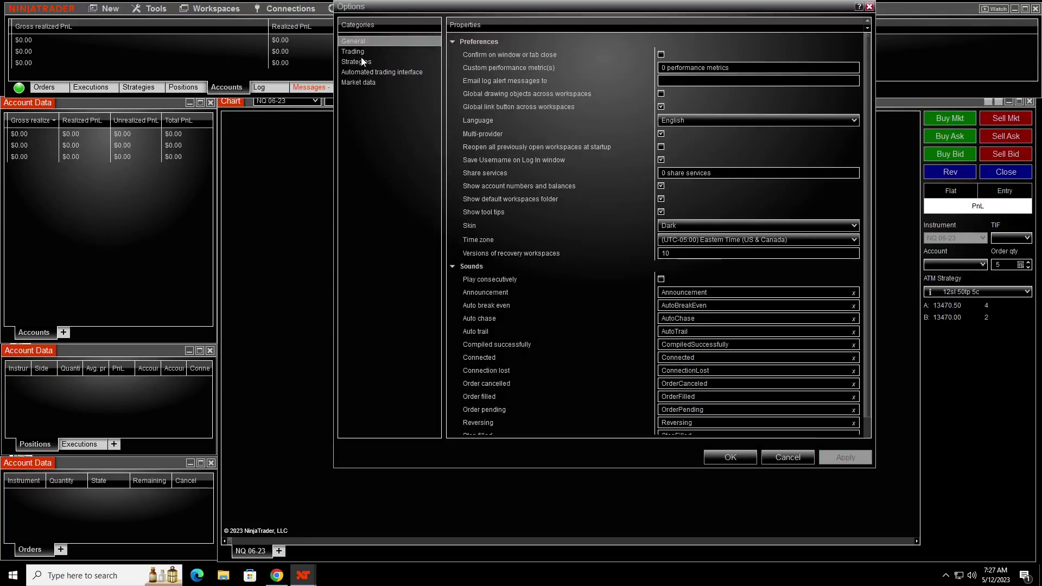
Set strategy connection-loss handling to Stop strategy with 45 s disconnect delay, 0 restarts within 0 minutes.
click(353, 82)
click(355, 63)
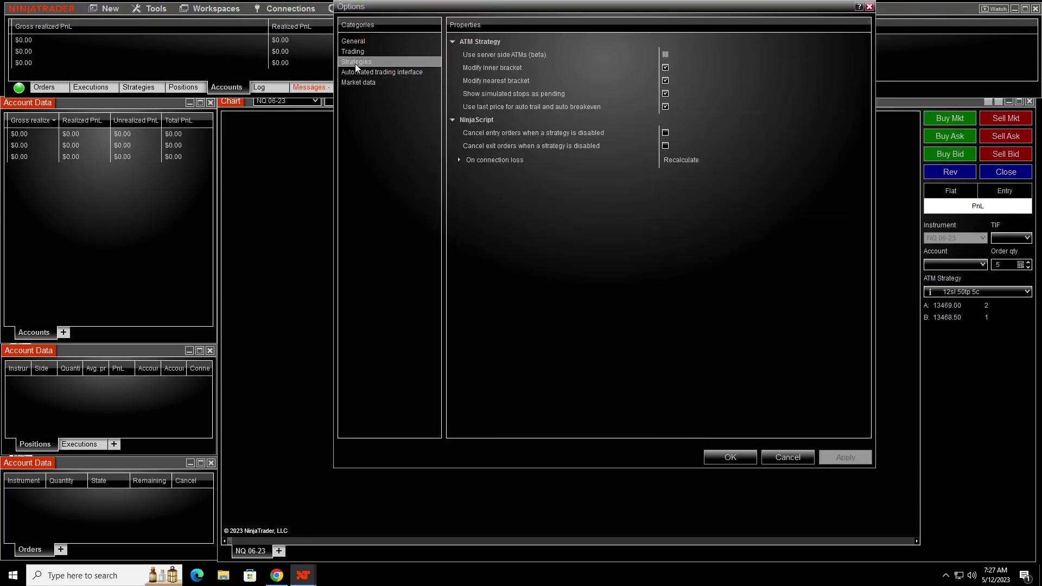
click(459, 161)
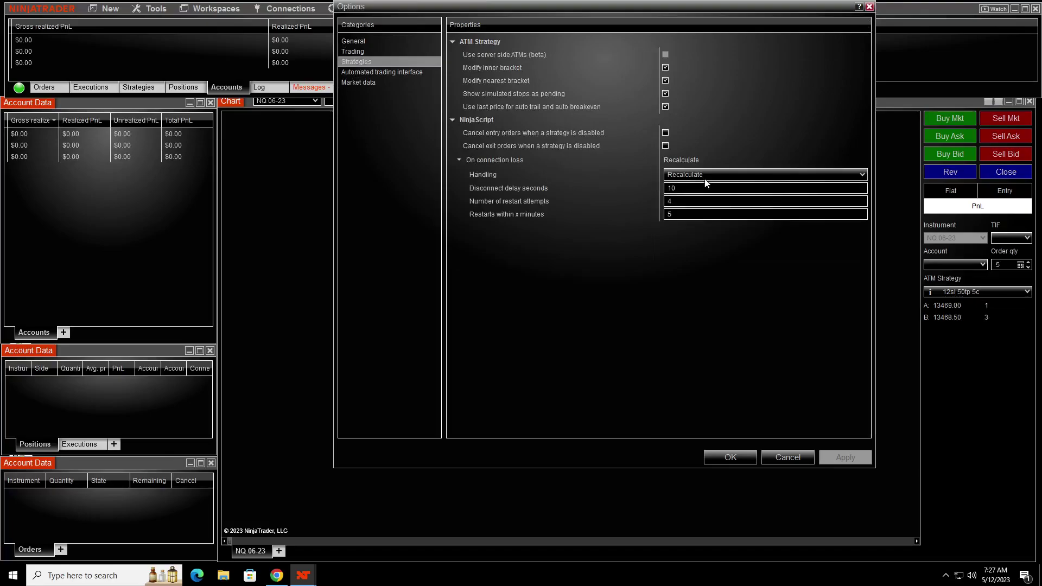
click(723, 173)
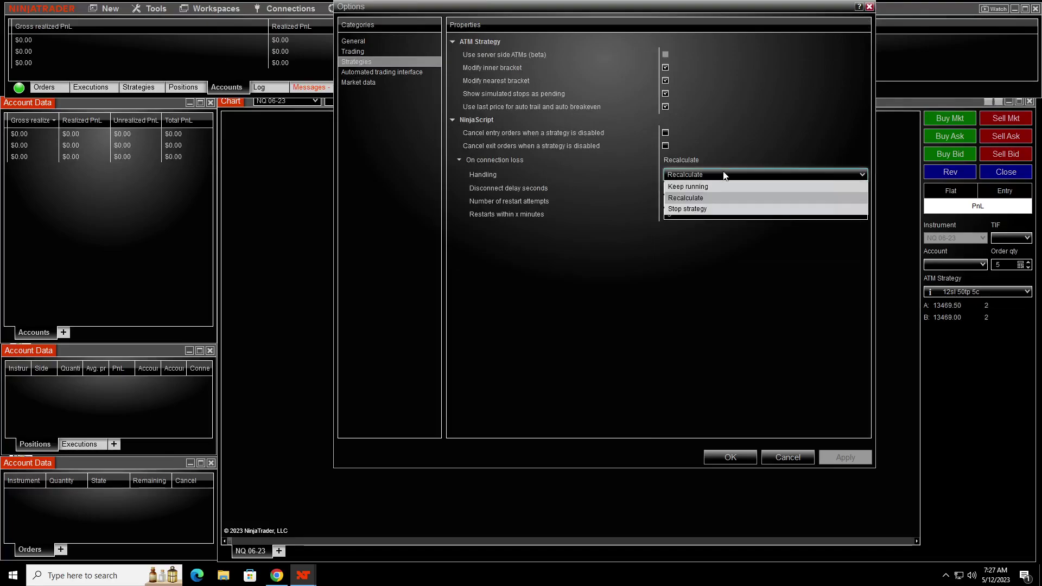
click(702, 209)
key(Tab)
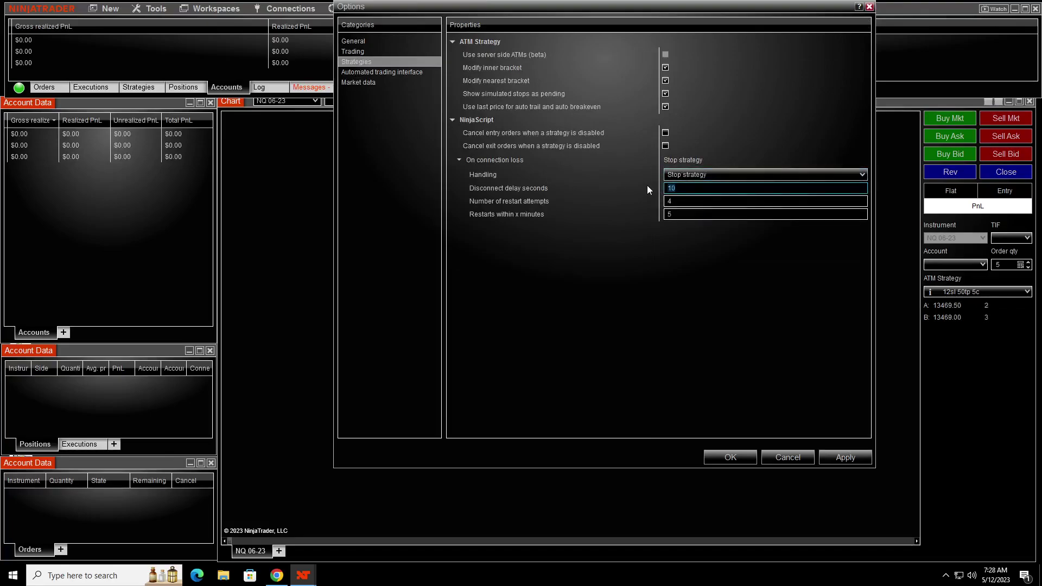
text(45)
key(Tab)
text(0)
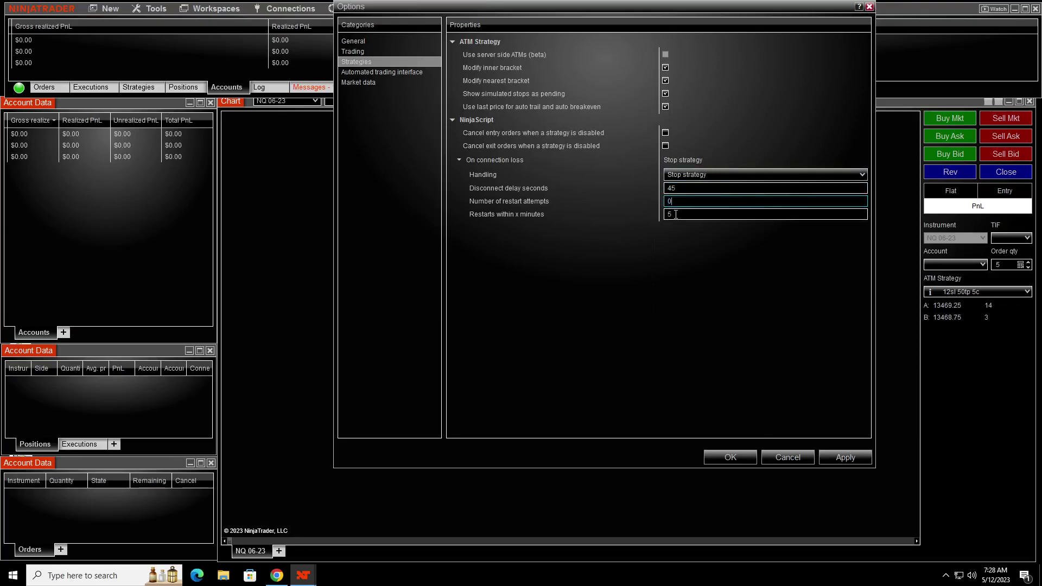
key(Tab)
text(0)
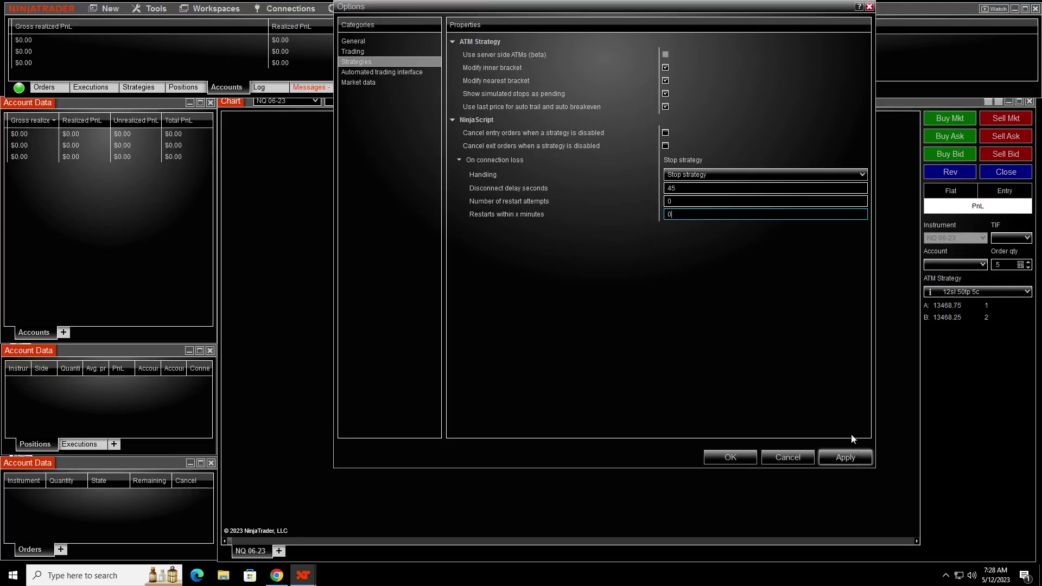
click(844, 457)
Turn off Confirm order placement in the Trading options and save the Options.
click(351, 53)
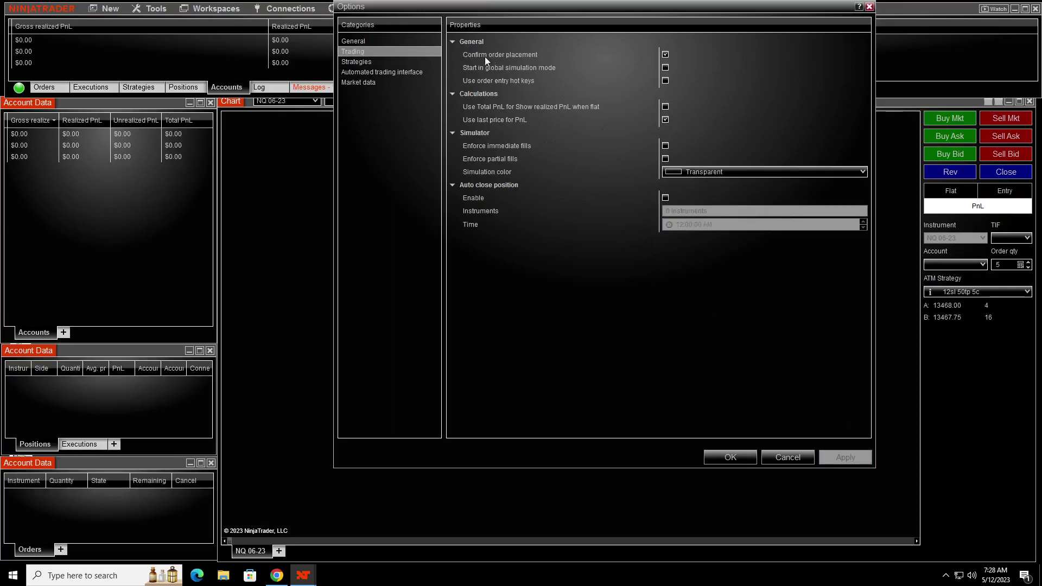
click(665, 54)
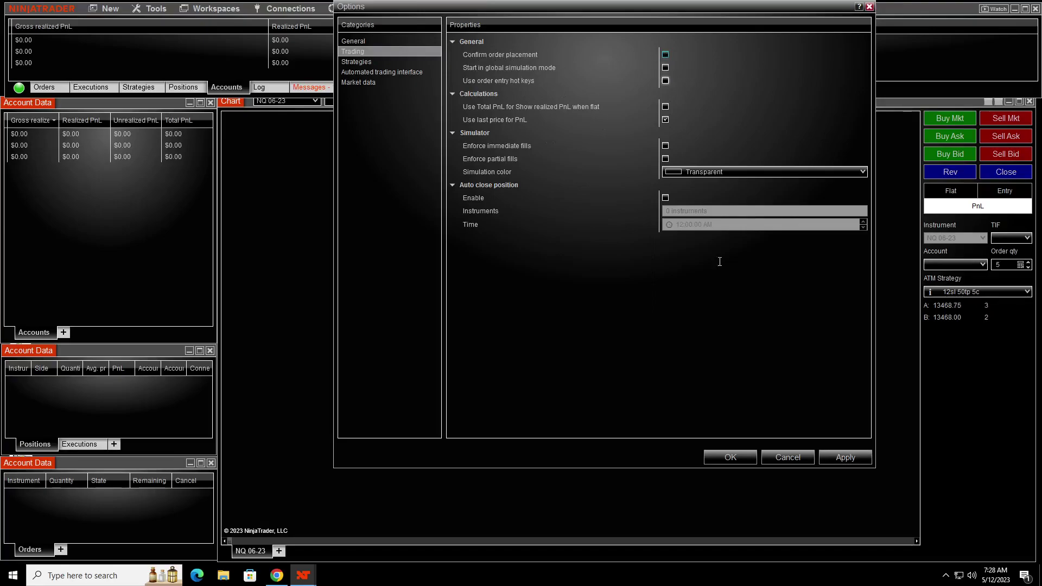
click(843, 460)
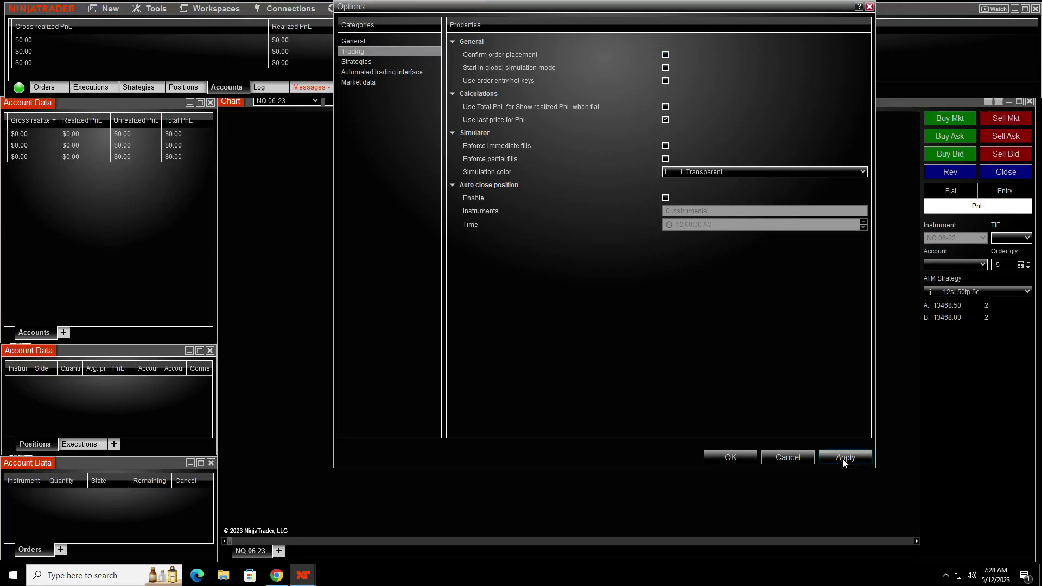
click(731, 457)
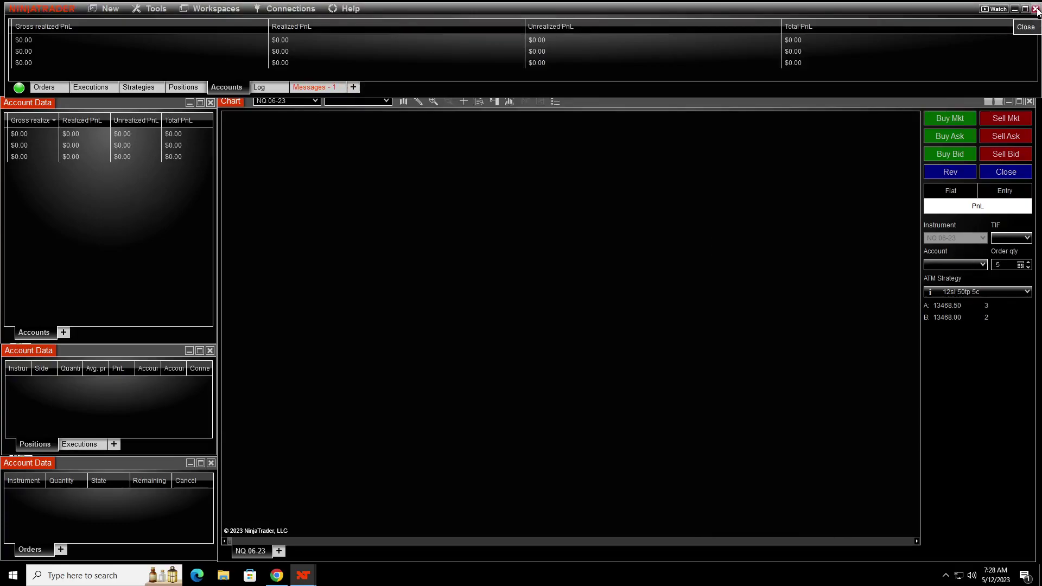
In the connection setup window, add a NinjaTrader connection and then remove it again.
click(303, 9)
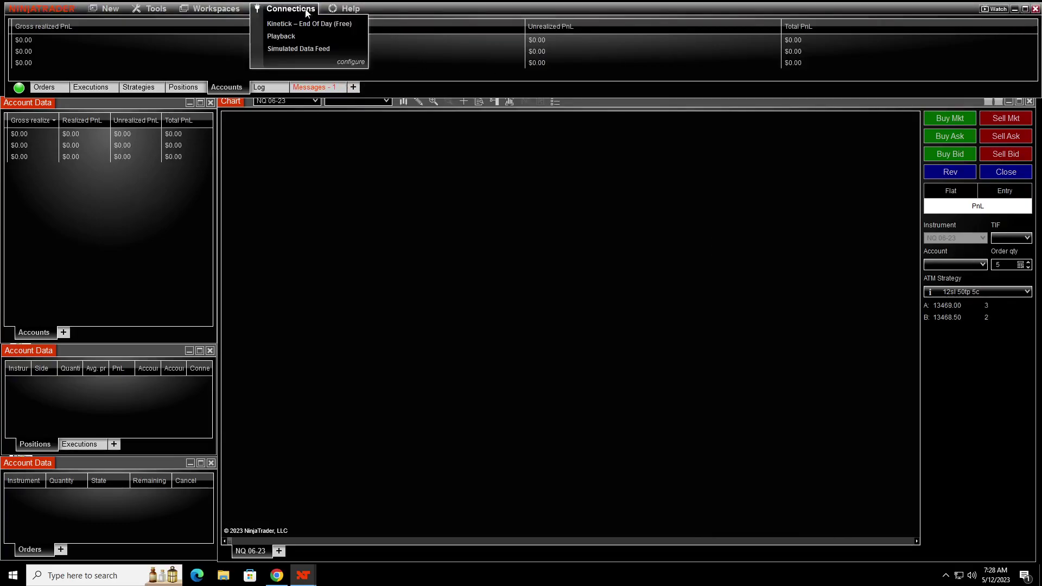
click(356, 62)
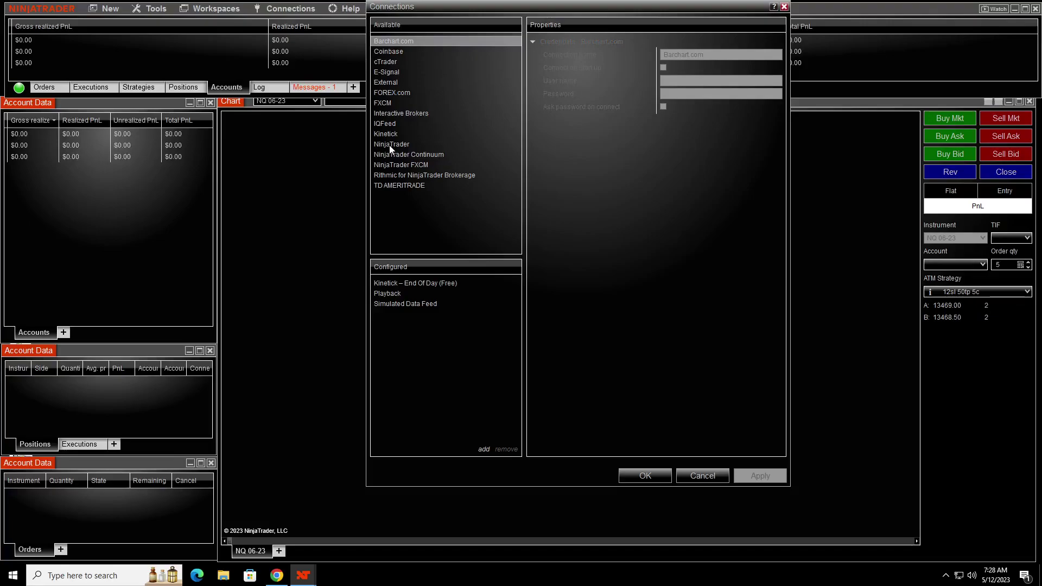
double_click(393, 144)
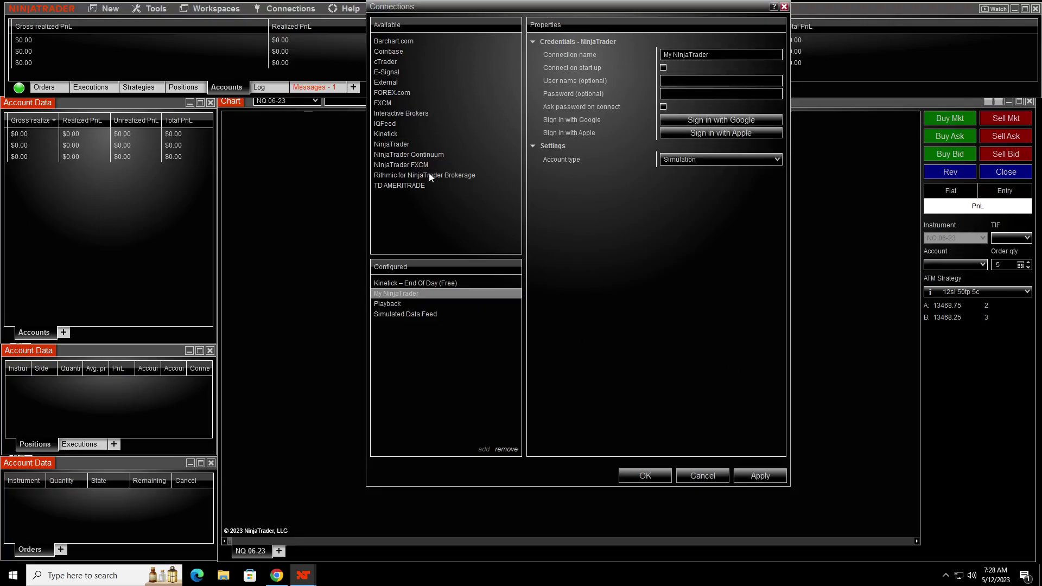
click(505, 450)
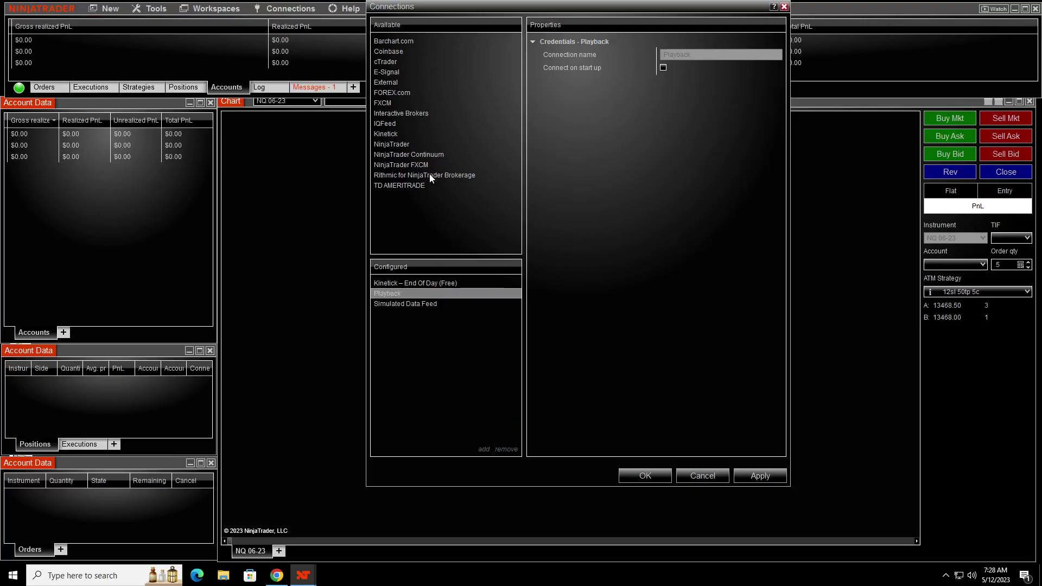
Add a Rithmic for NinjaTrader Brokerage connection, review its name and Rithmic 01 (Chicago) system, then cancel.
click(415, 175)
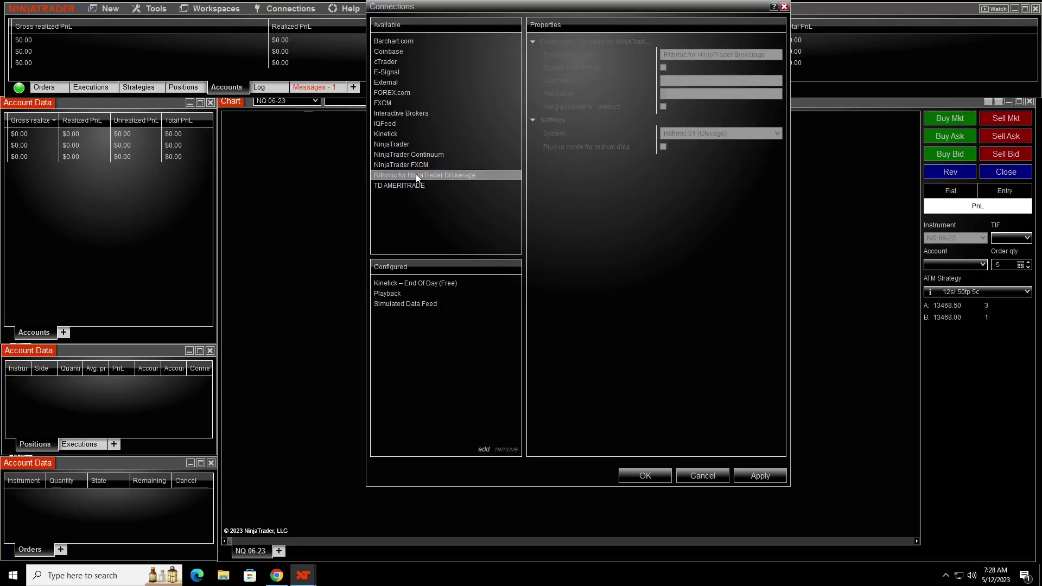
double_click(415, 175)
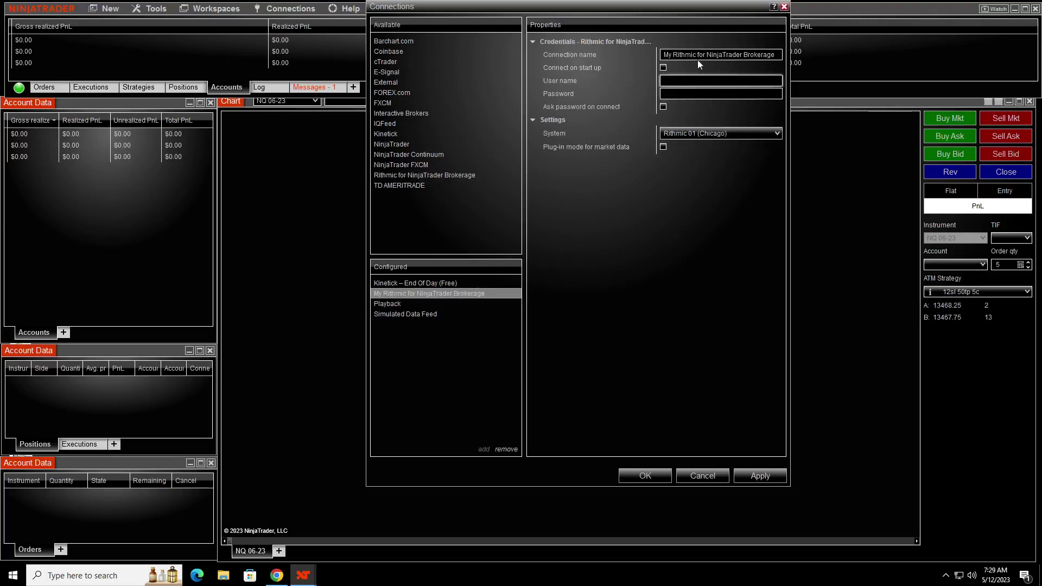
click(743, 54)
click(718, 134)
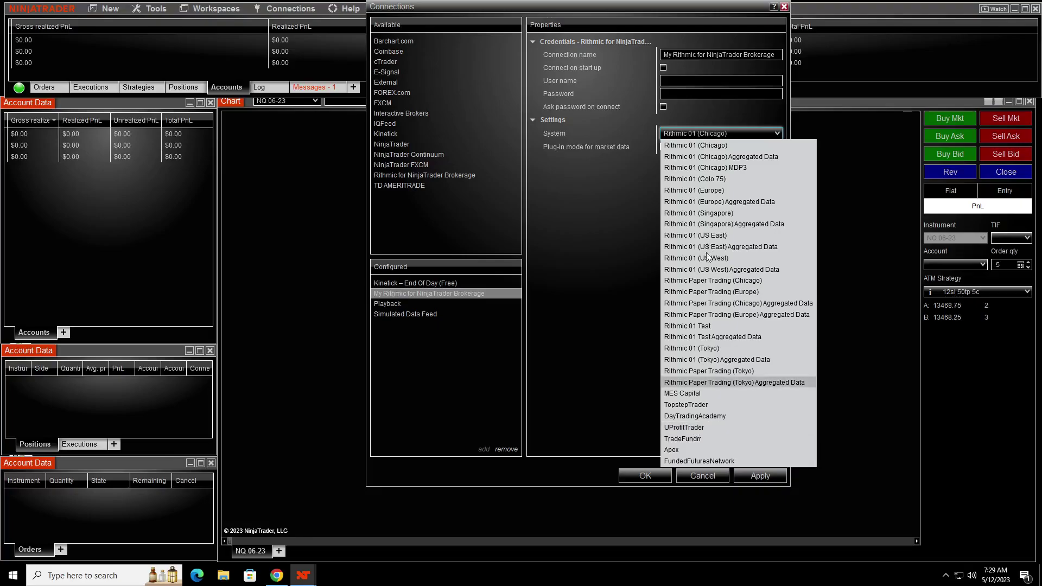
click(634, 414)
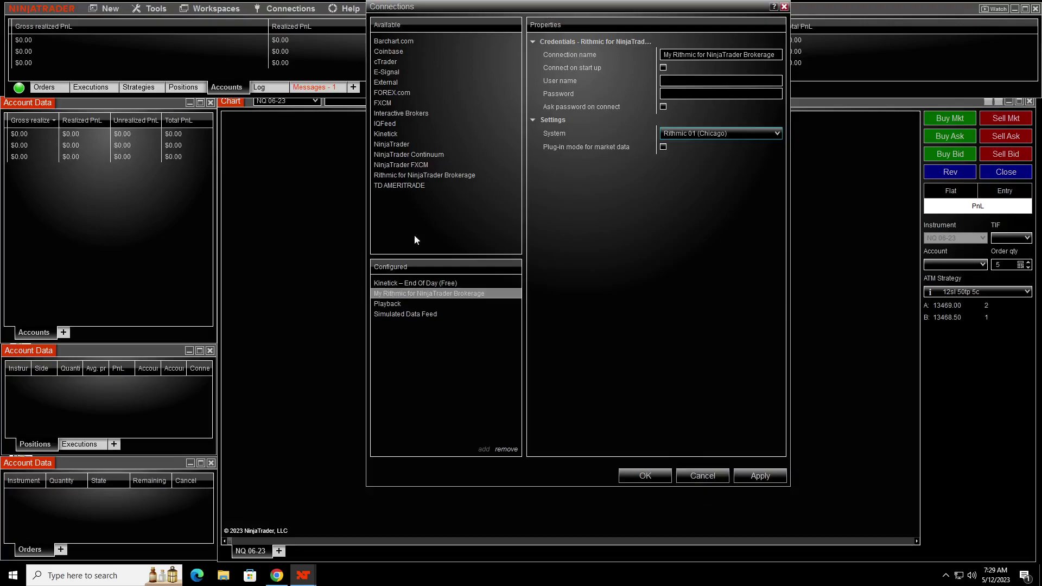
click(695, 476)
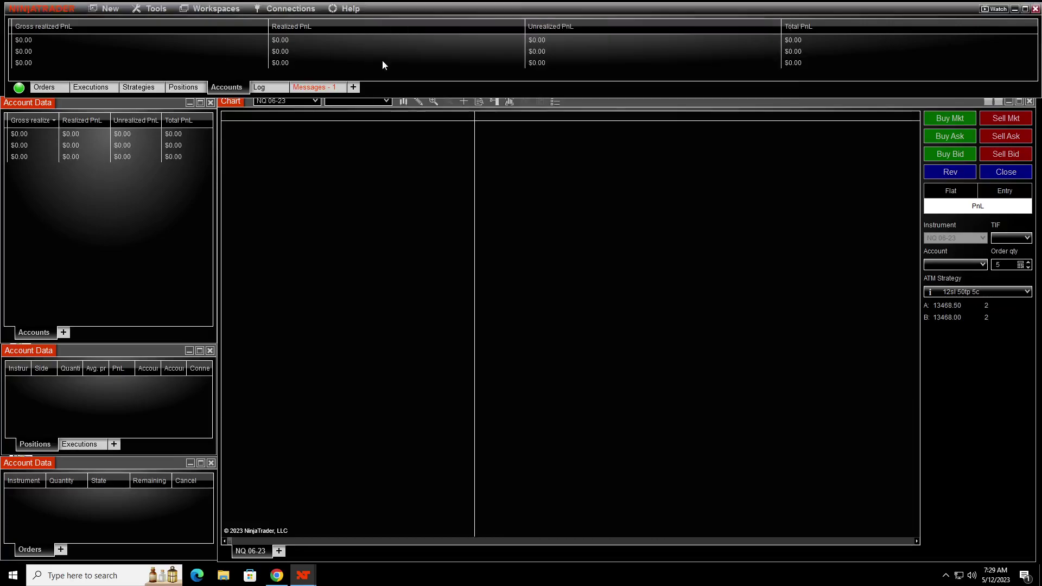
click(290, 9)
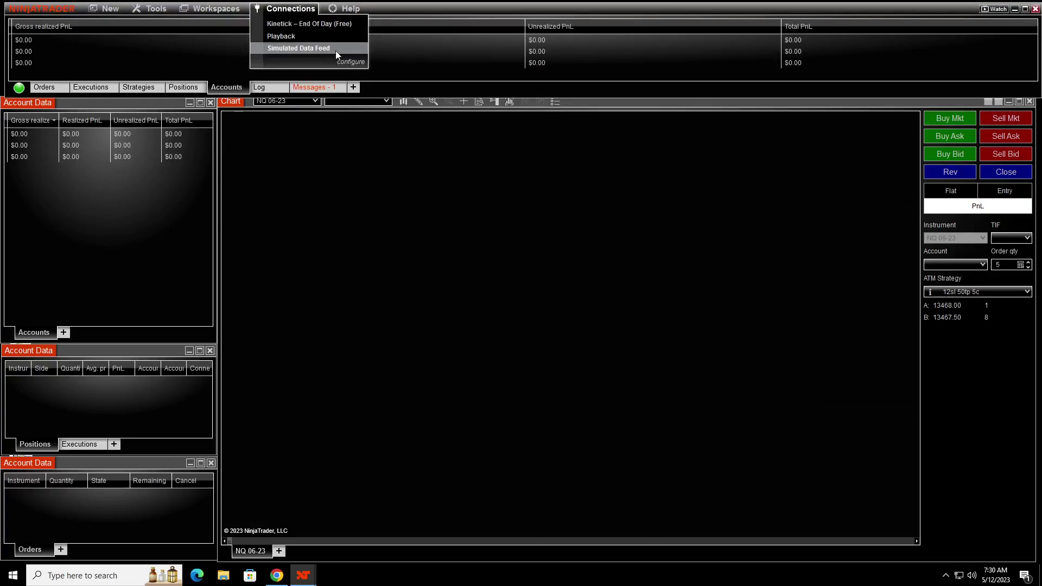
click(311, 158)
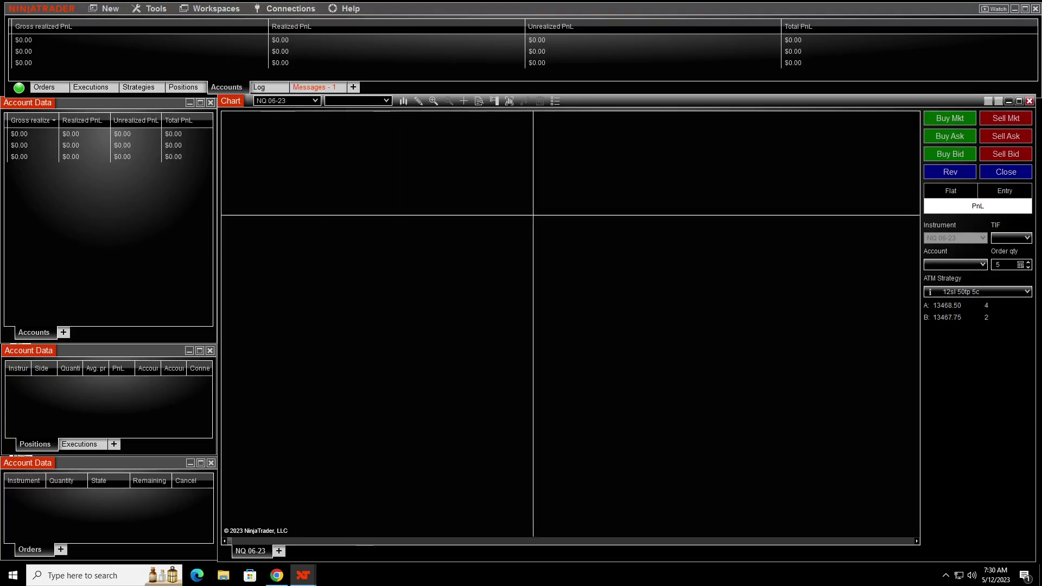
click(291, 8)
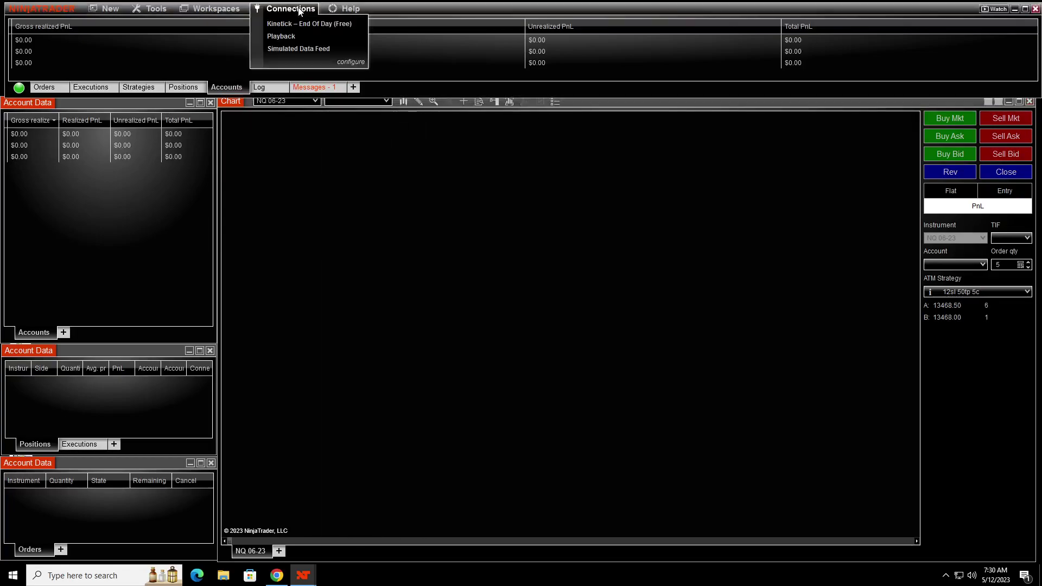
click(376, 128)
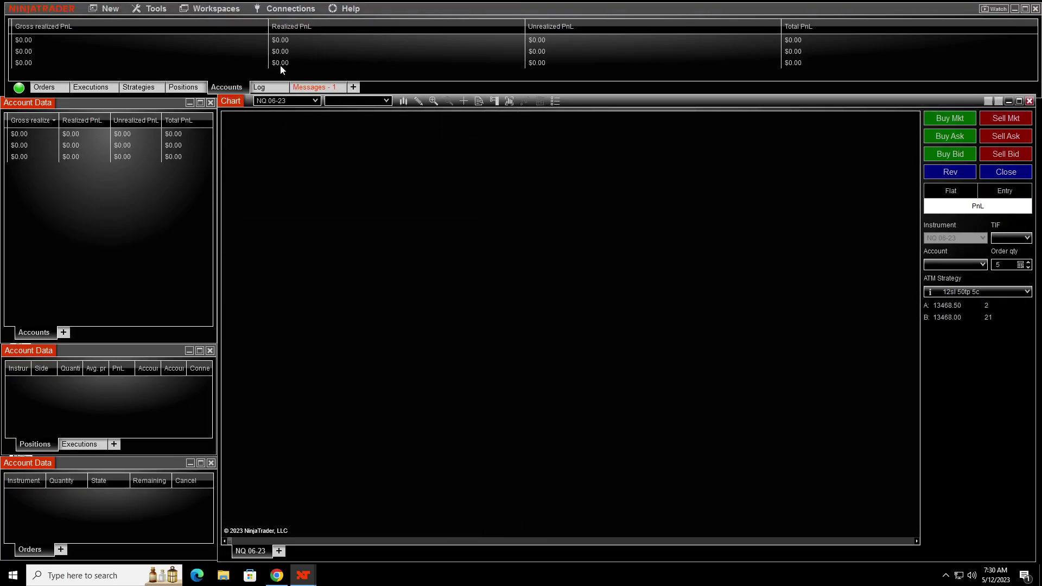
Glance at the Tools > Import options, then open the chart's Range/Minute/Tick/Renko interval dropdown.
click(156, 10)
mouse_move(171, 134)
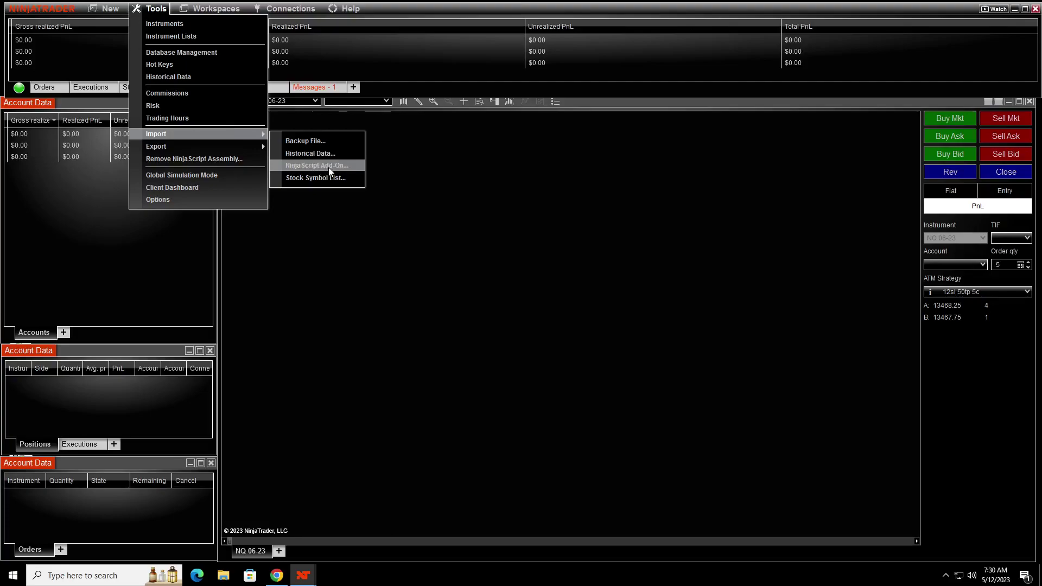
click(442, 170)
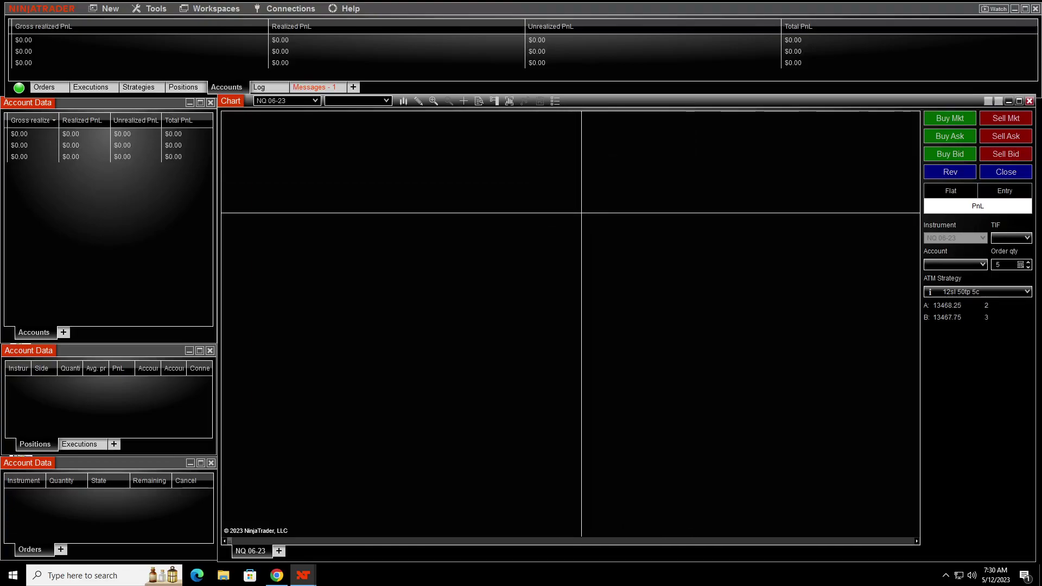
click(386, 101)
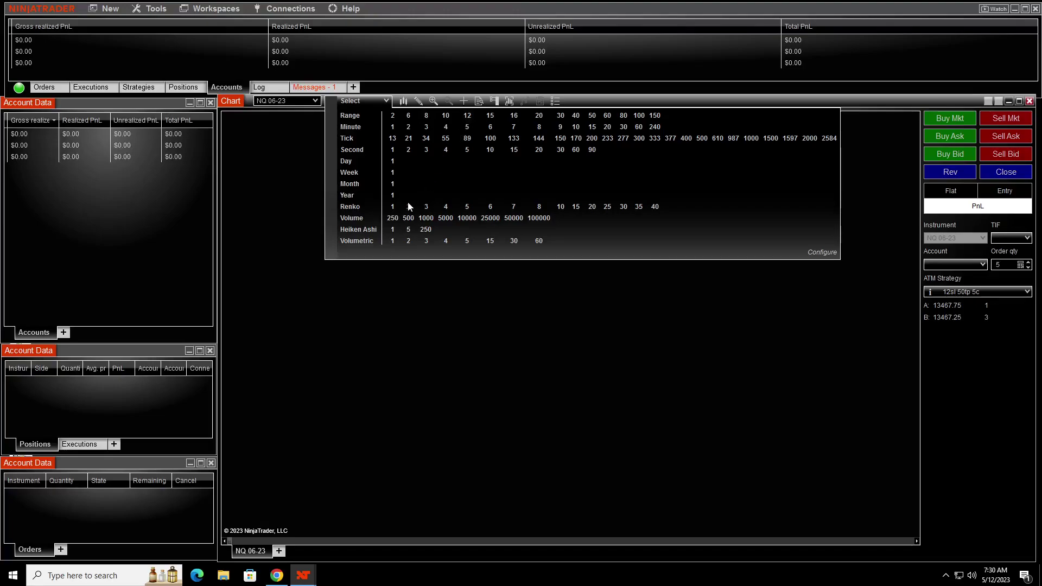
Dismiss the interval dropdown, returning to the empty NQ 06-23 chart.
click(540, 339)
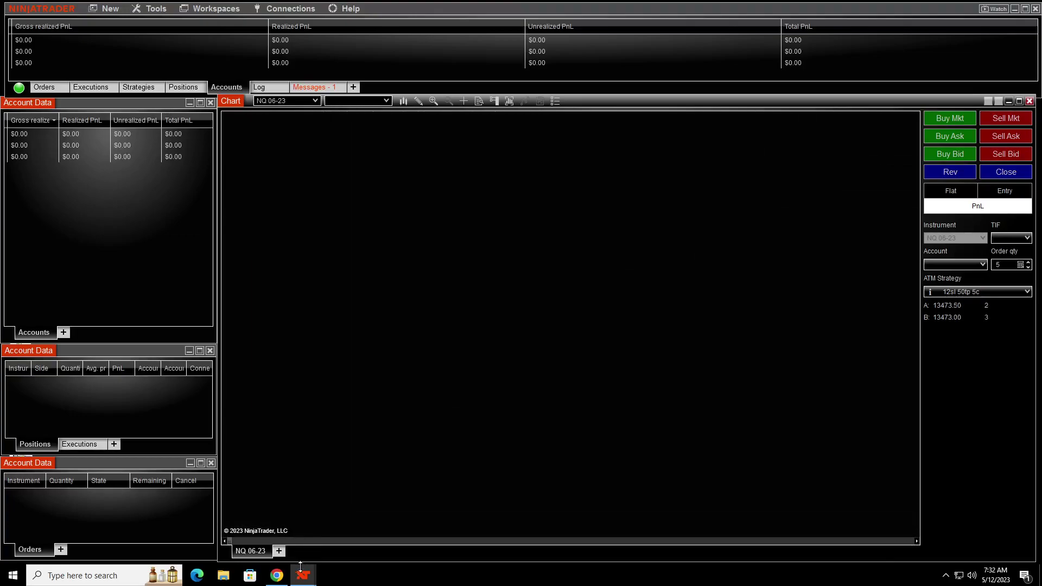
Bring Chrome's NinjaTrader Desktop Application Download page forward and briefly view the account profile menu.
key(alt+Tab)
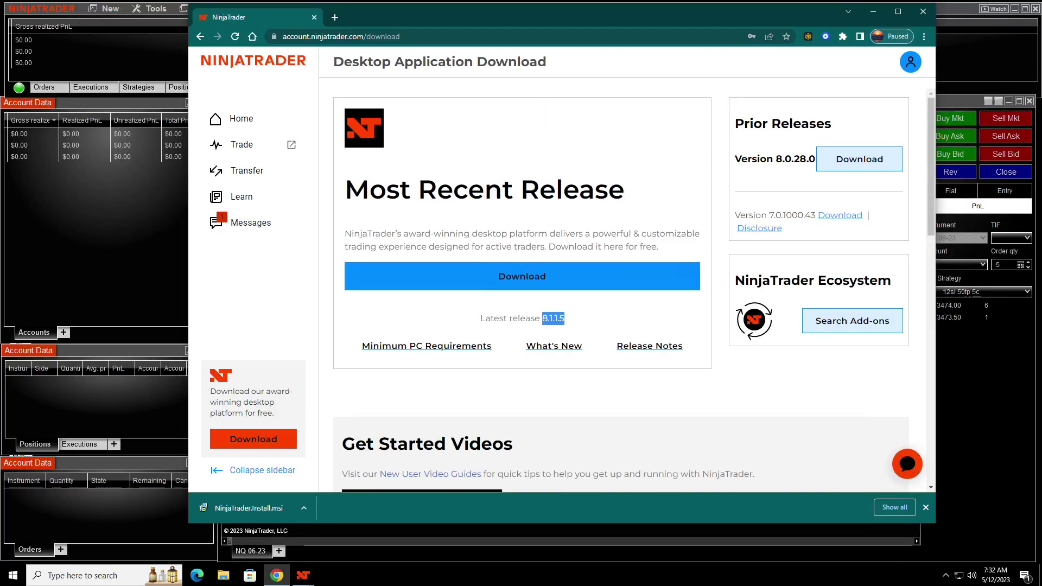
click(911, 63)
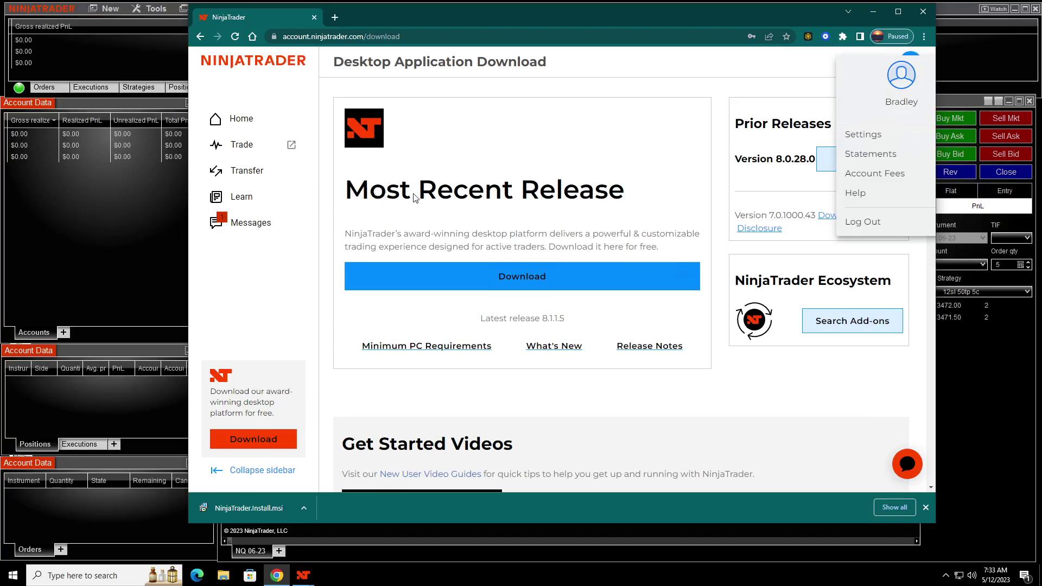
click(492, 218)
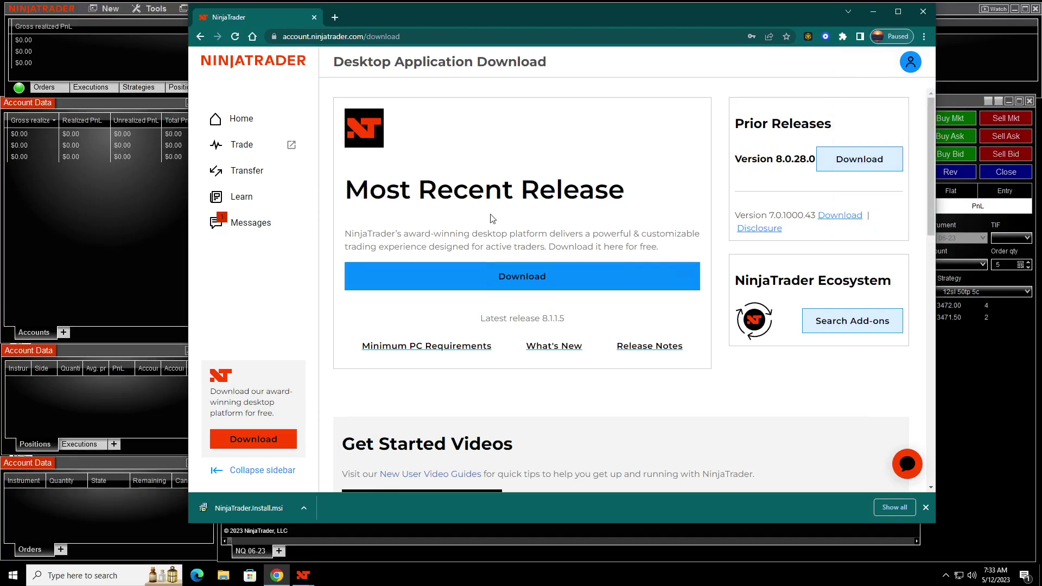